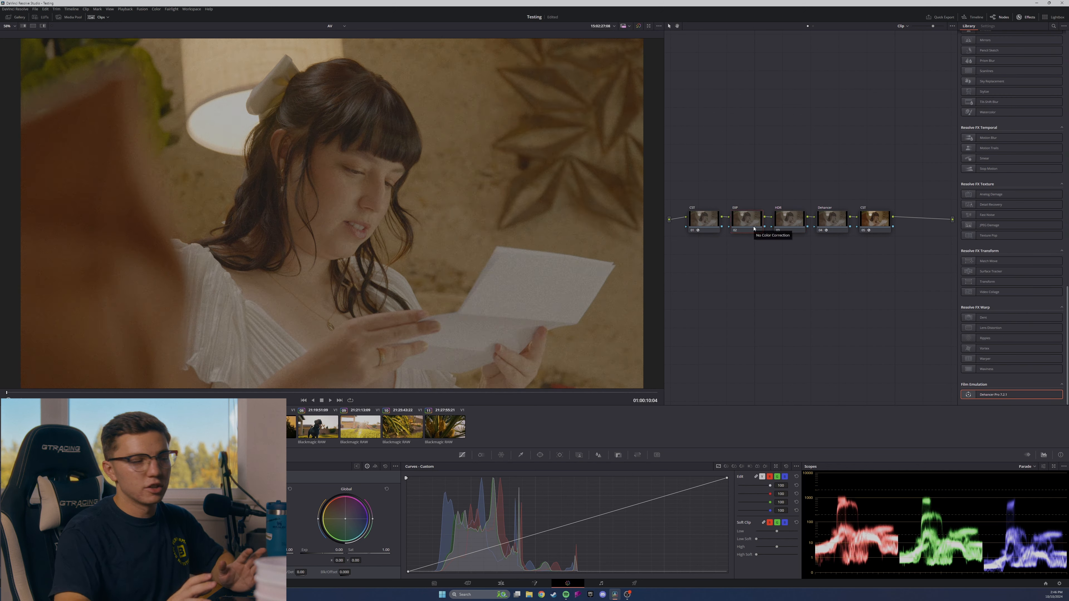
Reset Dehancer Pro on its node, with the Film section disabled and the input source set to DVR WG/Intermediate.
left_click(831, 221)
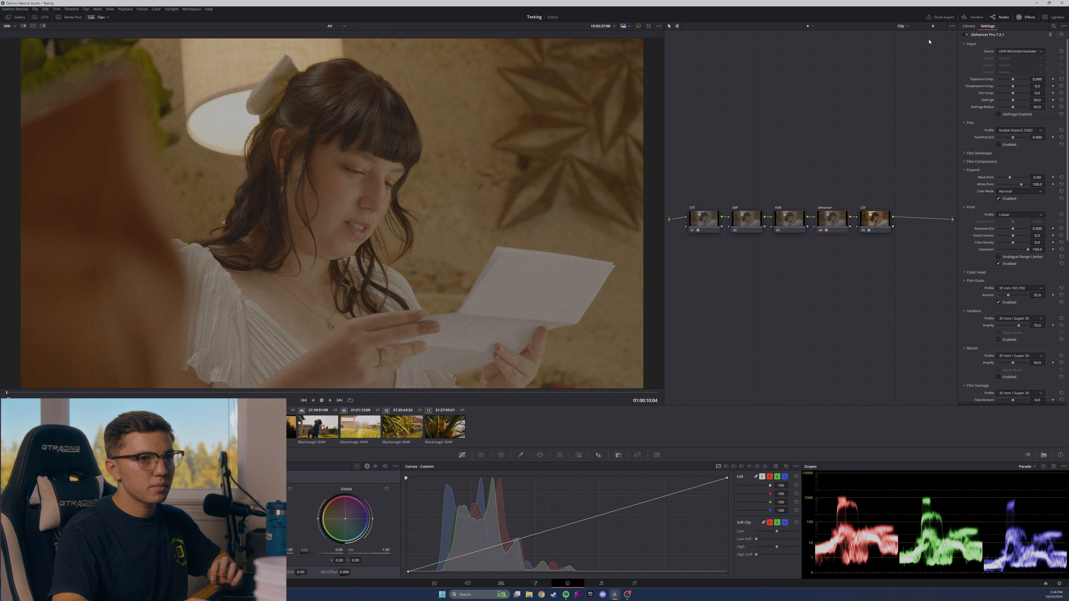
left_click(1061, 36)
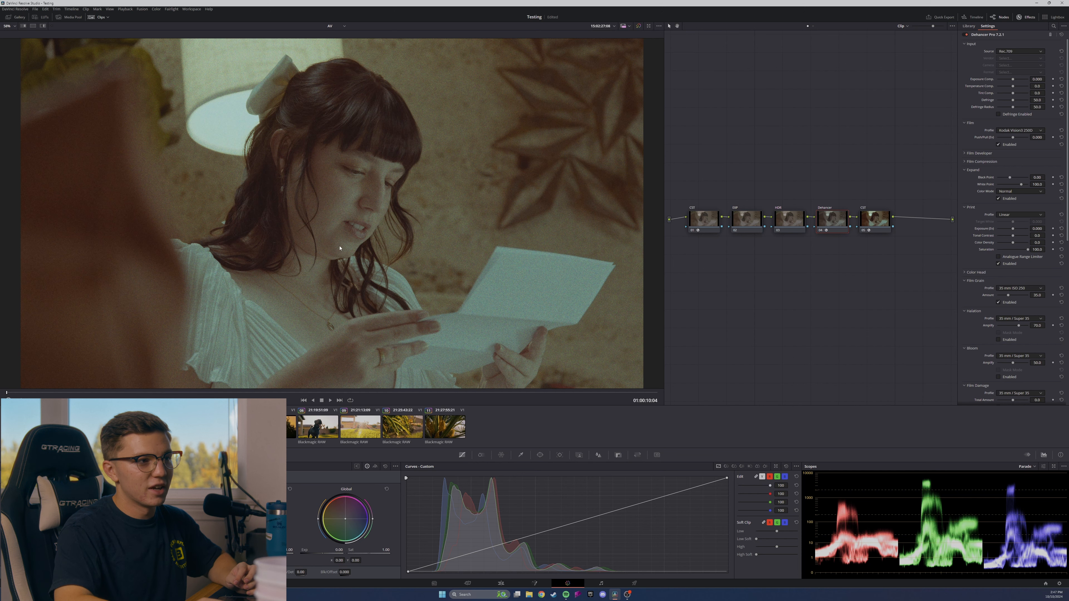
left_click(997, 145)
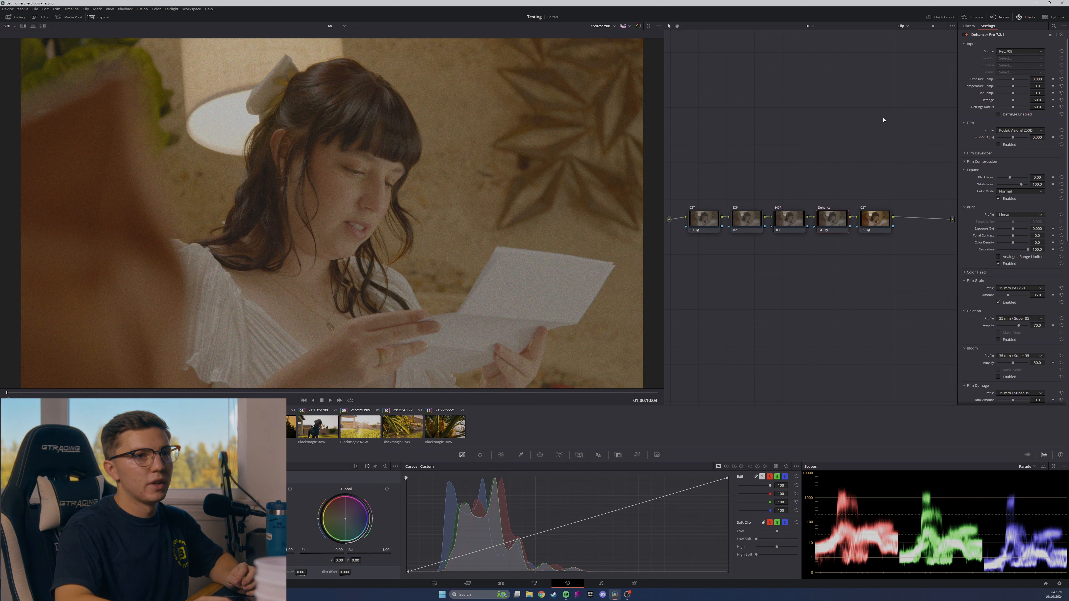
left_click(1034, 51)
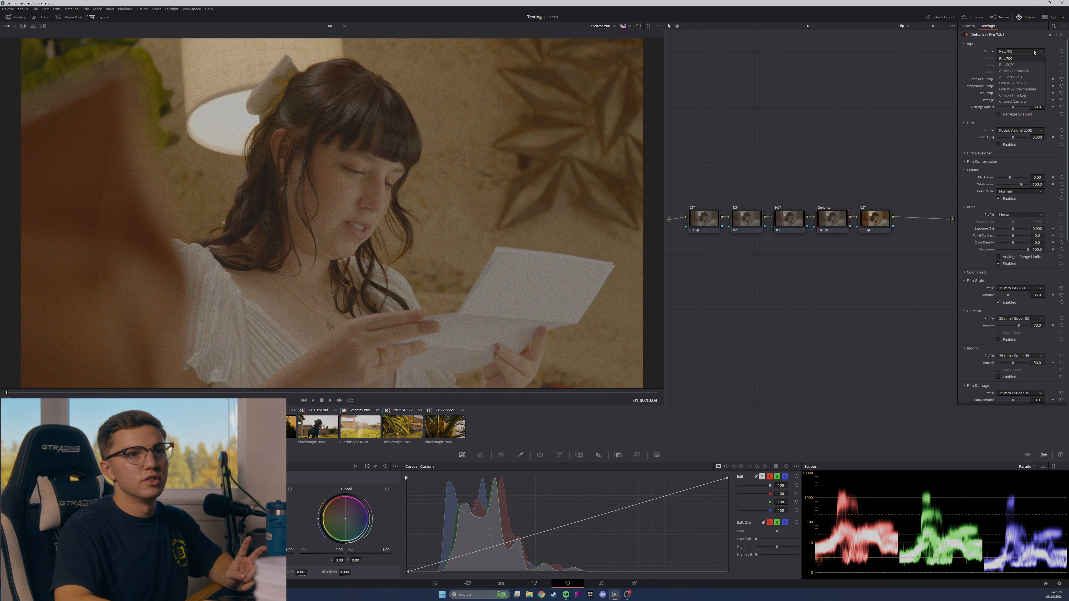
left_click(1033, 89)
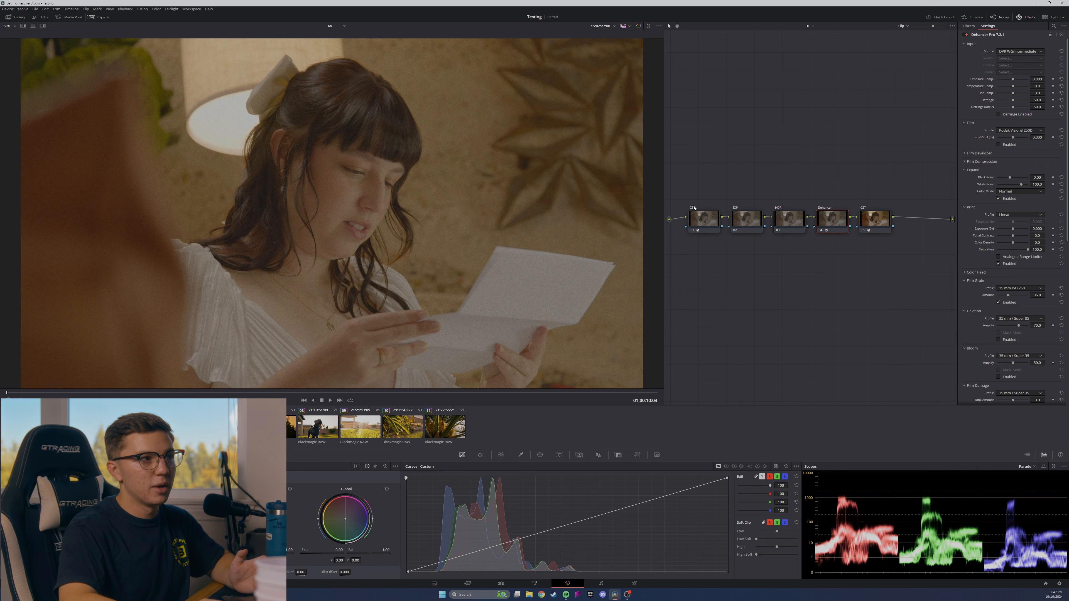
Examine the color space and camera choices available as Dehancer's input source.
left_click(1010, 52)
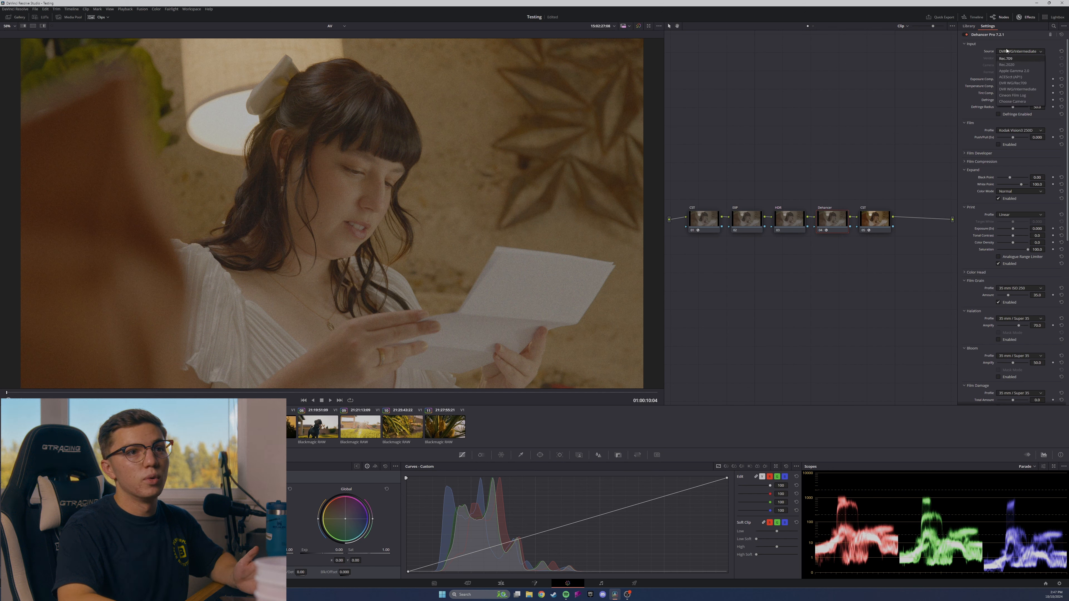
left_click(1007, 50)
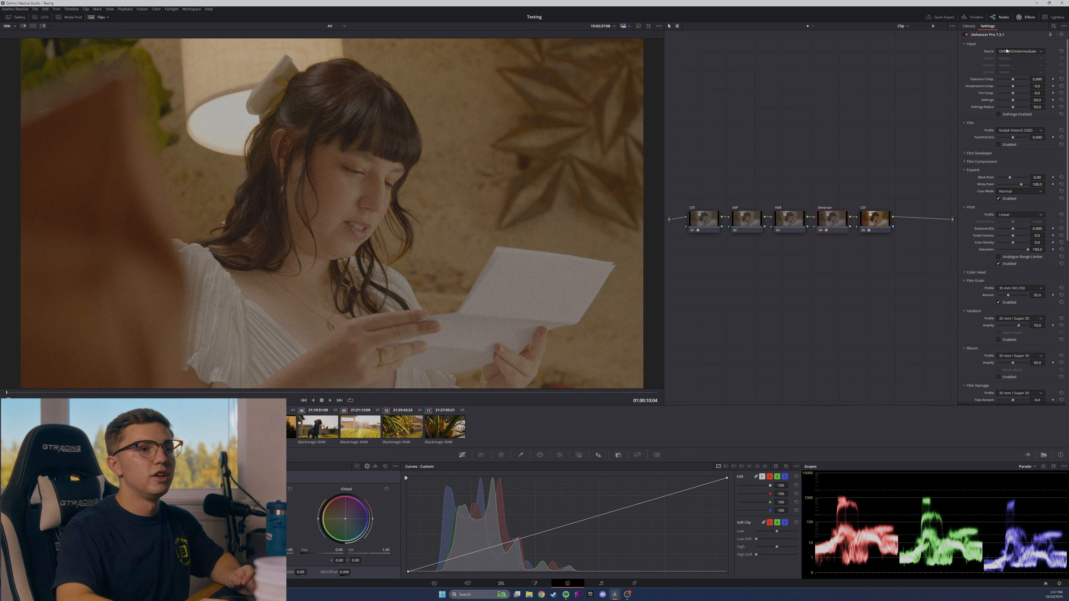
left_click(1016, 54)
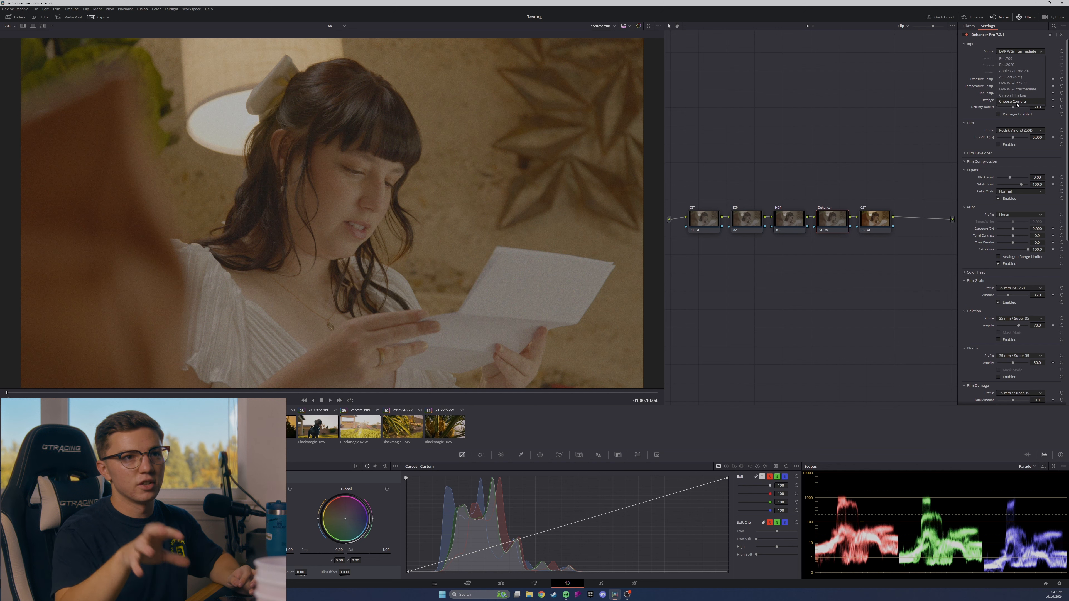
left_click(1020, 44)
left_click(1016, 45)
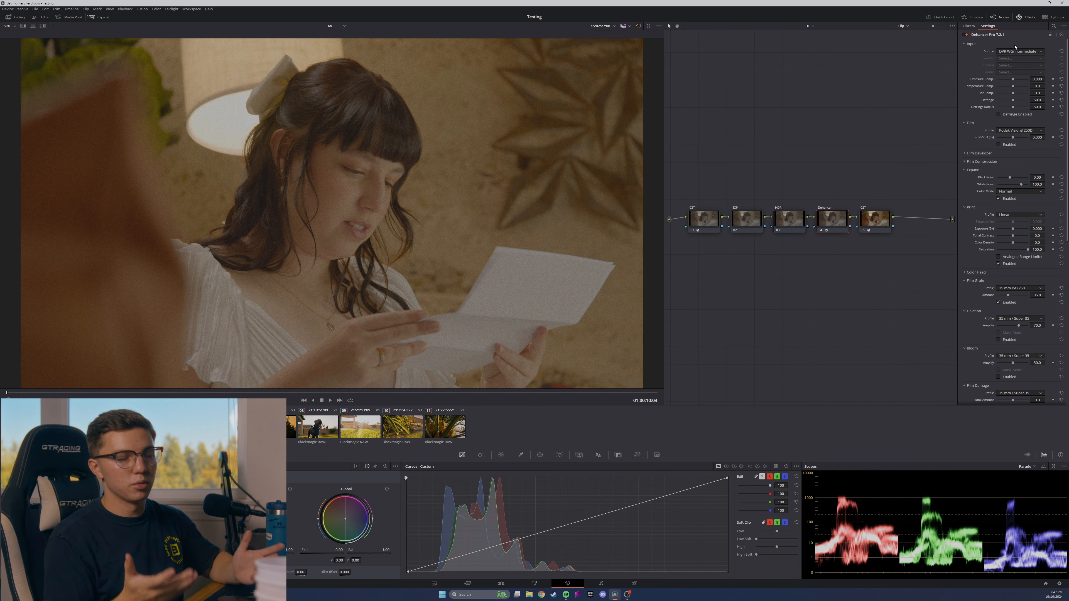
left_click(1013, 51)
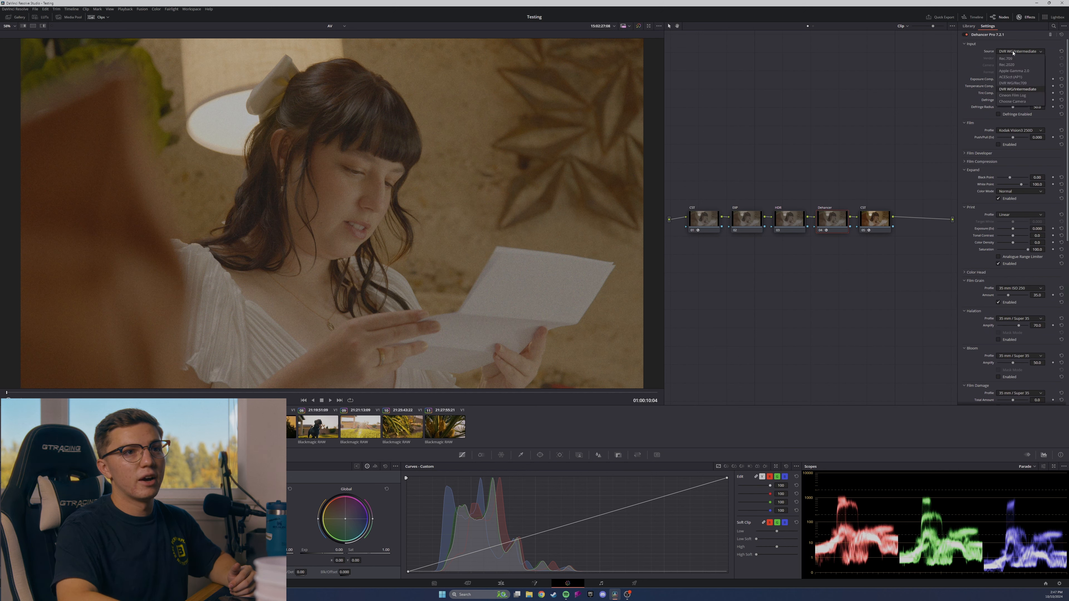
left_click(1015, 90)
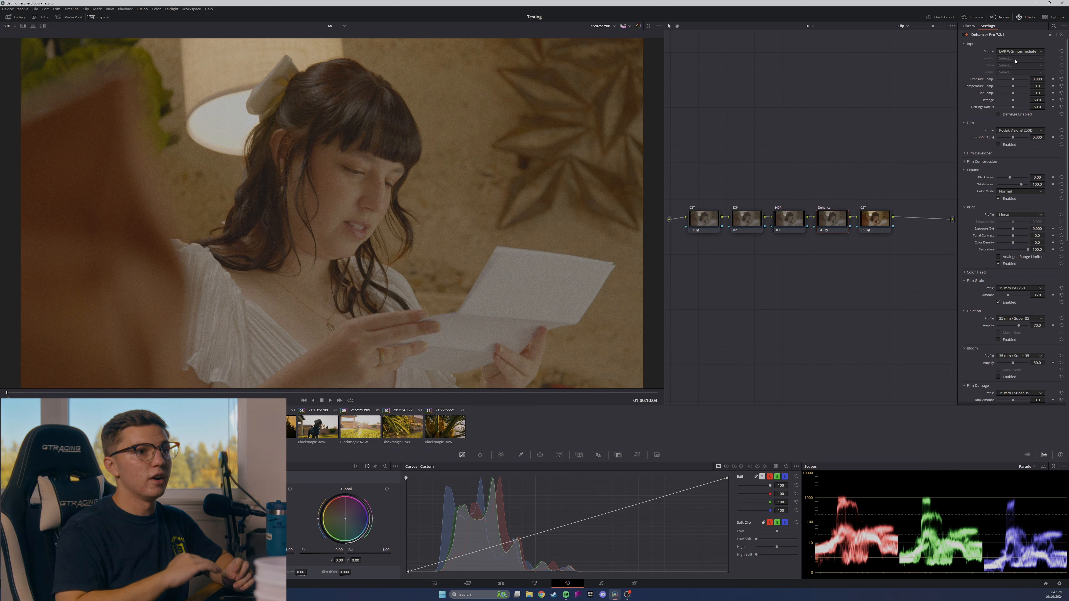
left_click(1019, 52)
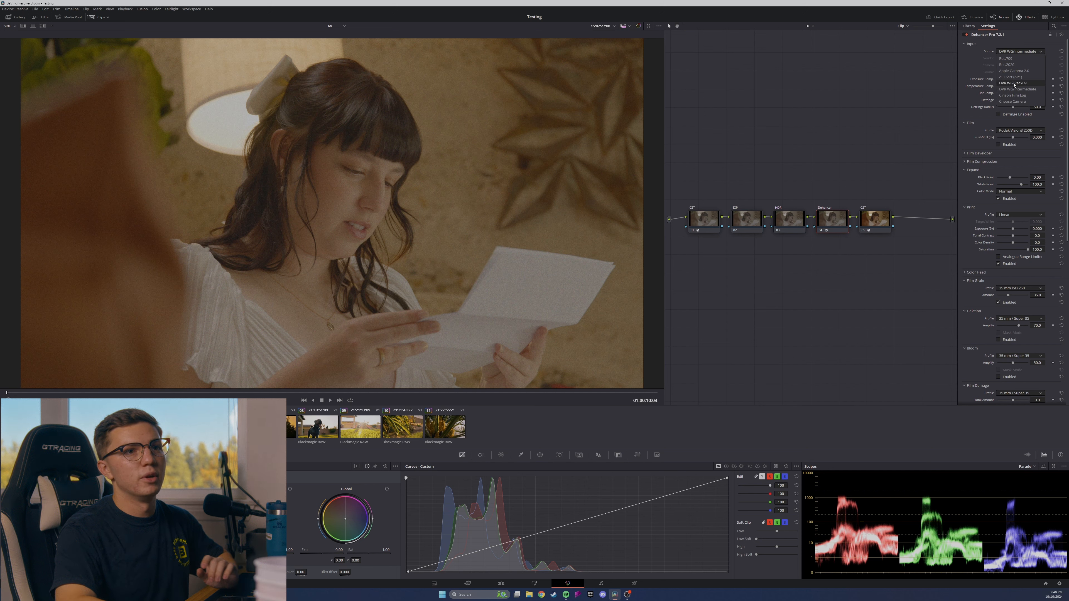
left_click(1016, 53)
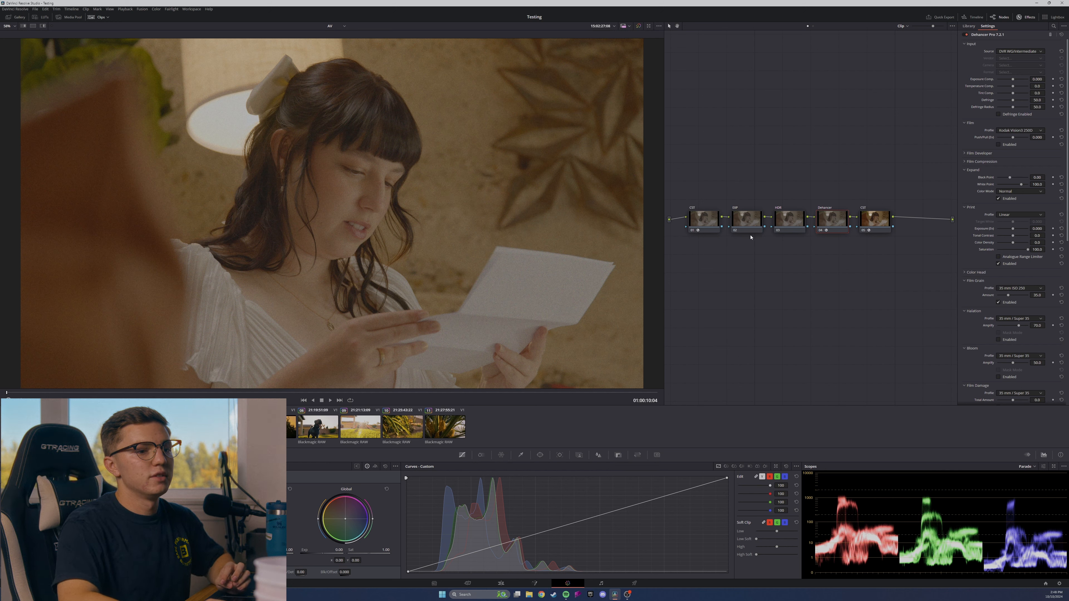
Raise the Gain on the second node, ahead of Dehancer, using the primary color wheels to brighten the highlights.
left_click(761, 230)
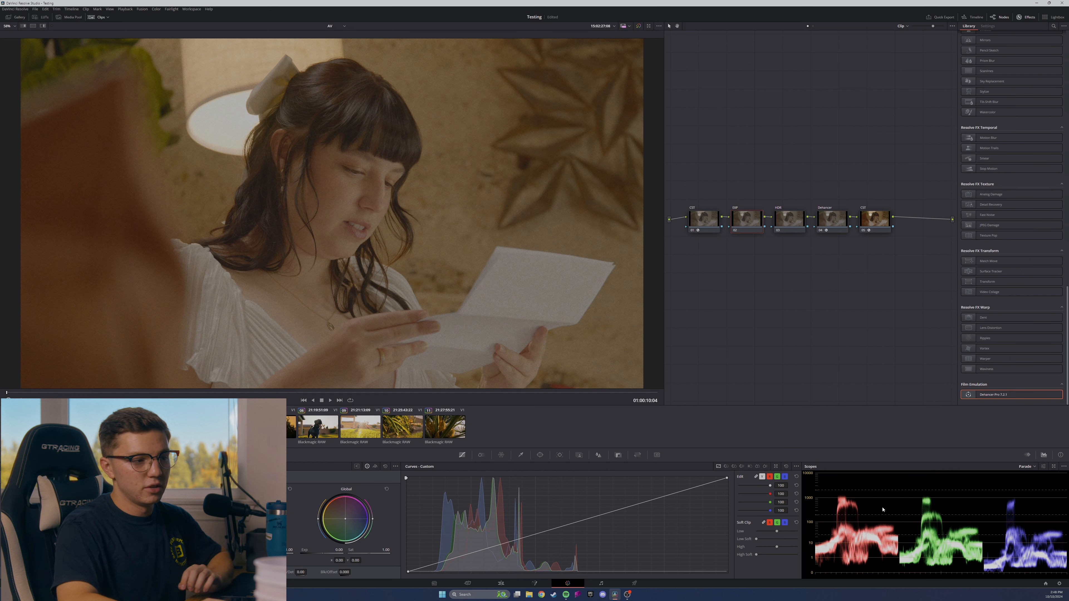
left_click(44, 455)
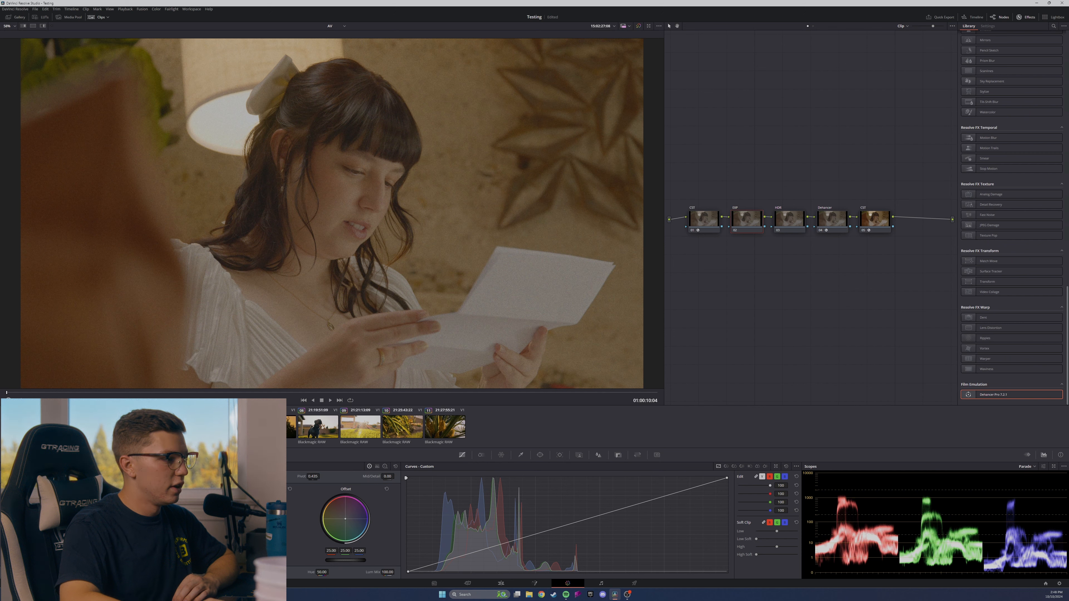
left_click_drag(247, 560, 280, 561)
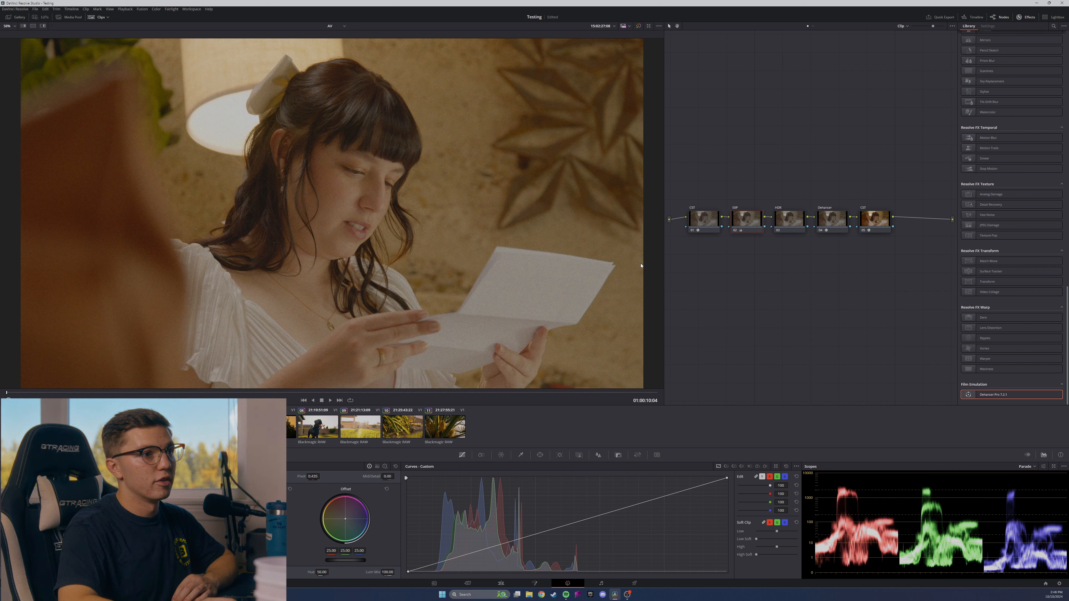
left_click(788, 230)
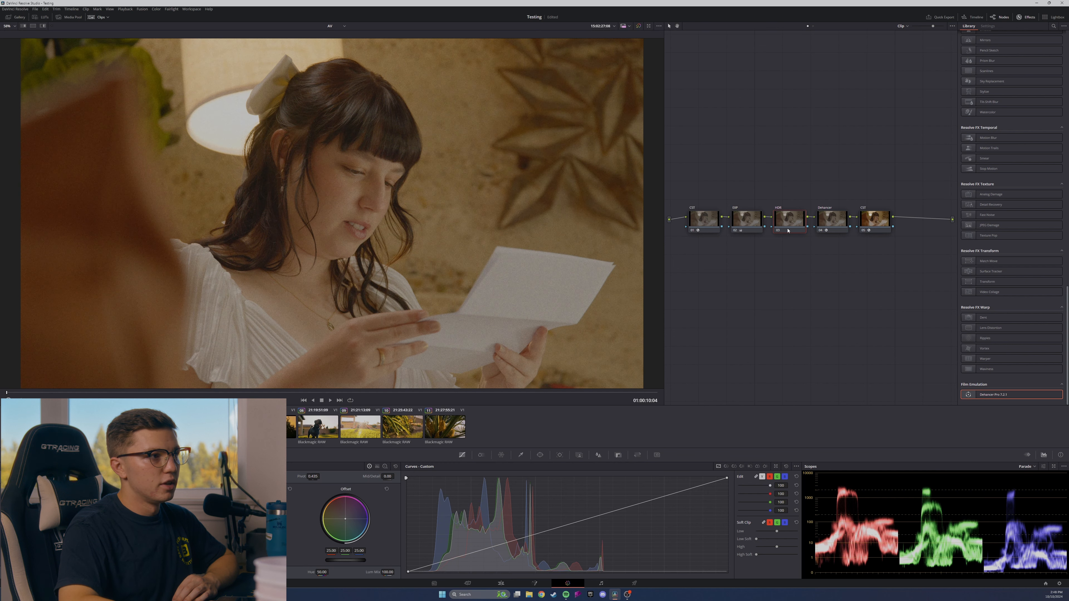
left_click(756, 228)
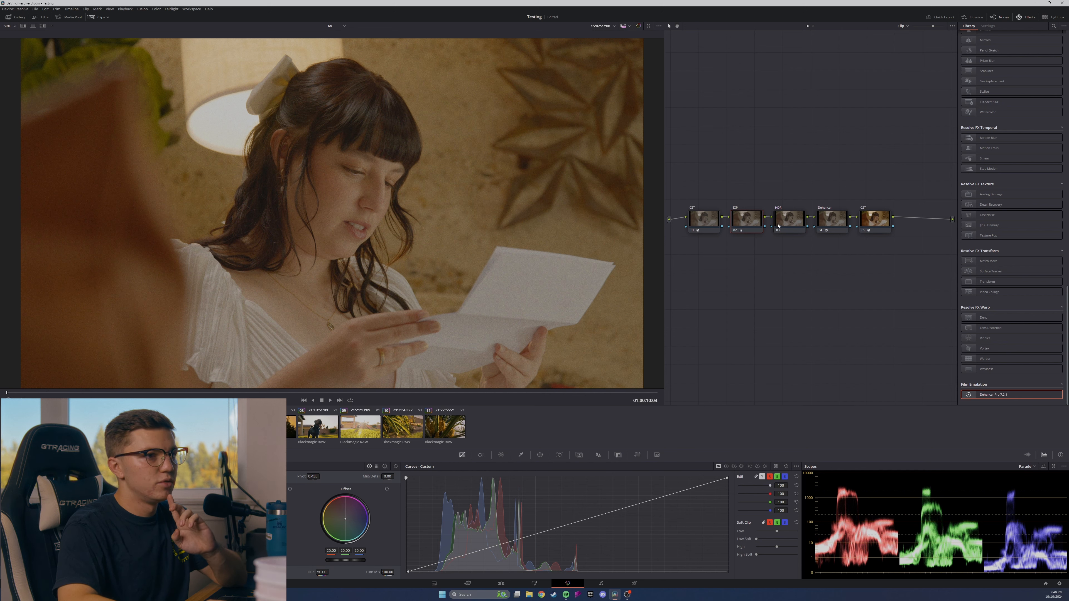
Enable the Film section on the Dehancer node and apply the Rollei CN200 film profile.
left_click(828, 223)
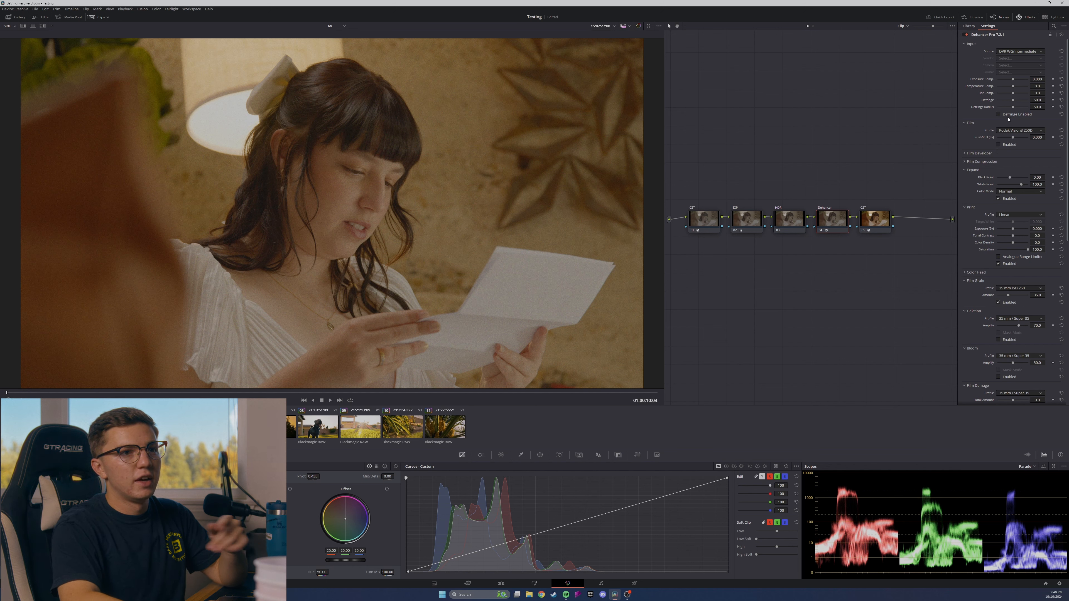
left_click(999, 144)
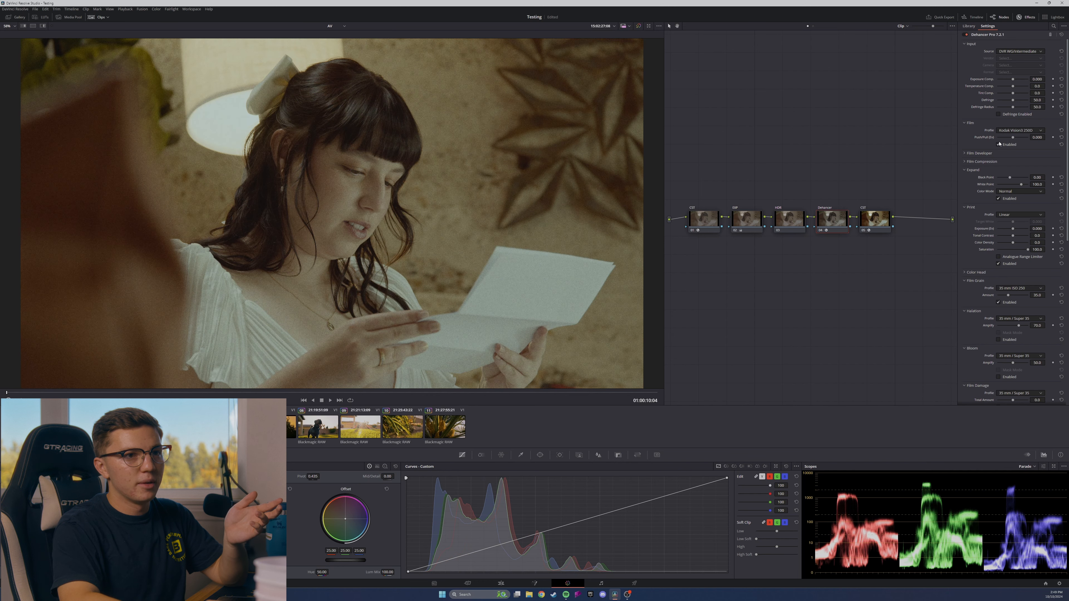
left_click(1009, 130)
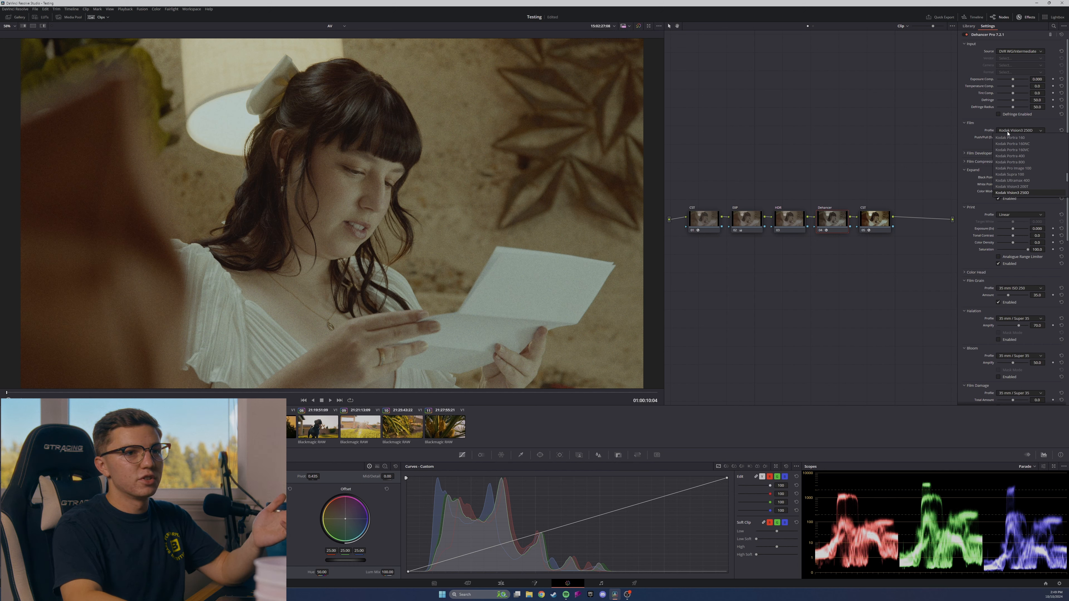
scroll(1018, 186, "up", 5)
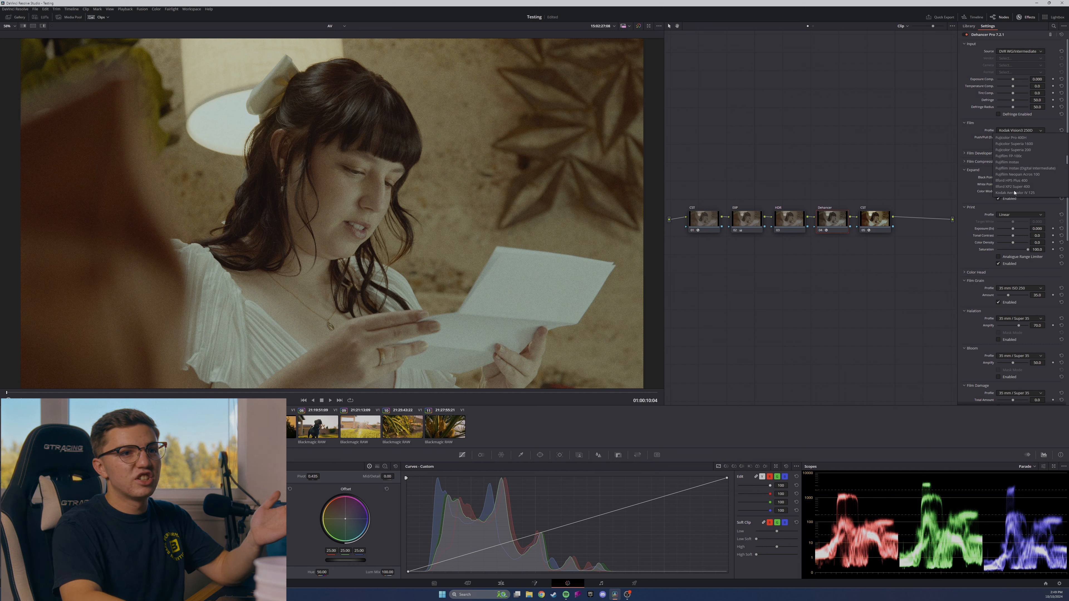
scroll(1015, 192, "up", 6)
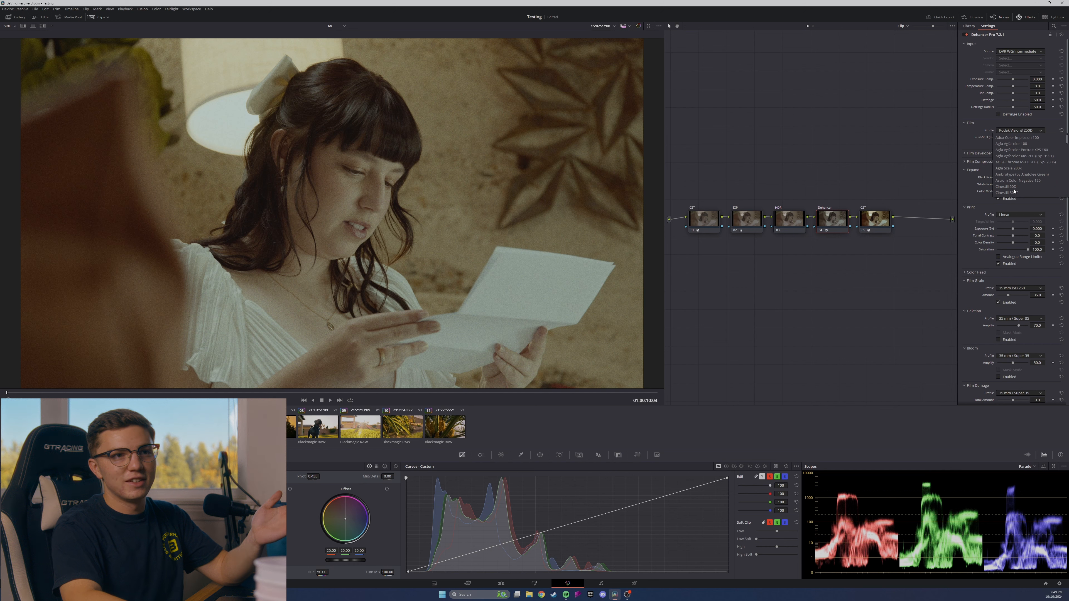
scroll(1019, 156, "down", 6)
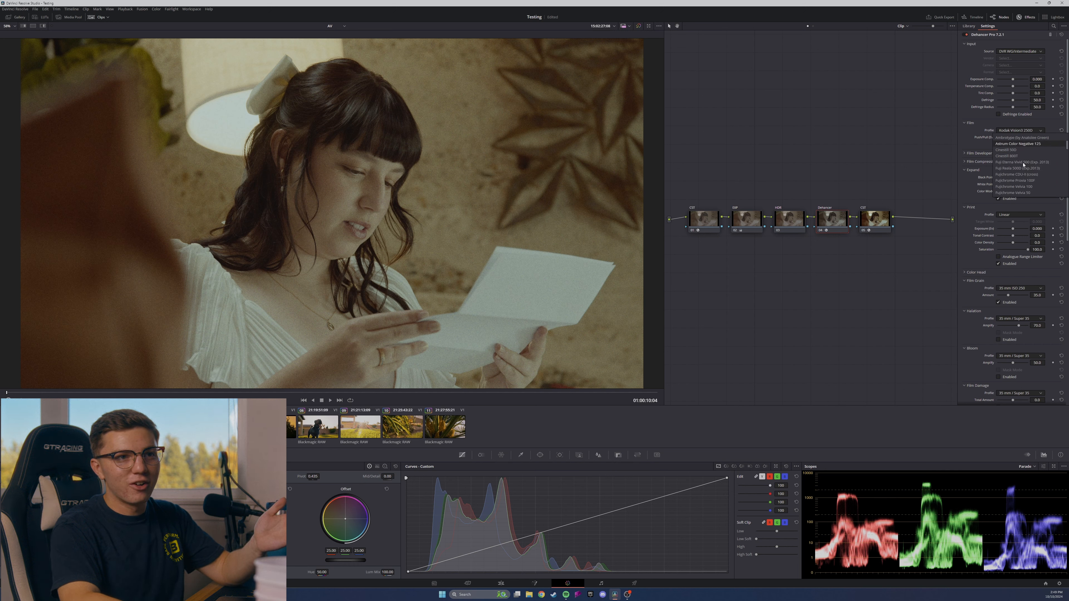
scroll(1024, 165, "down", 5)
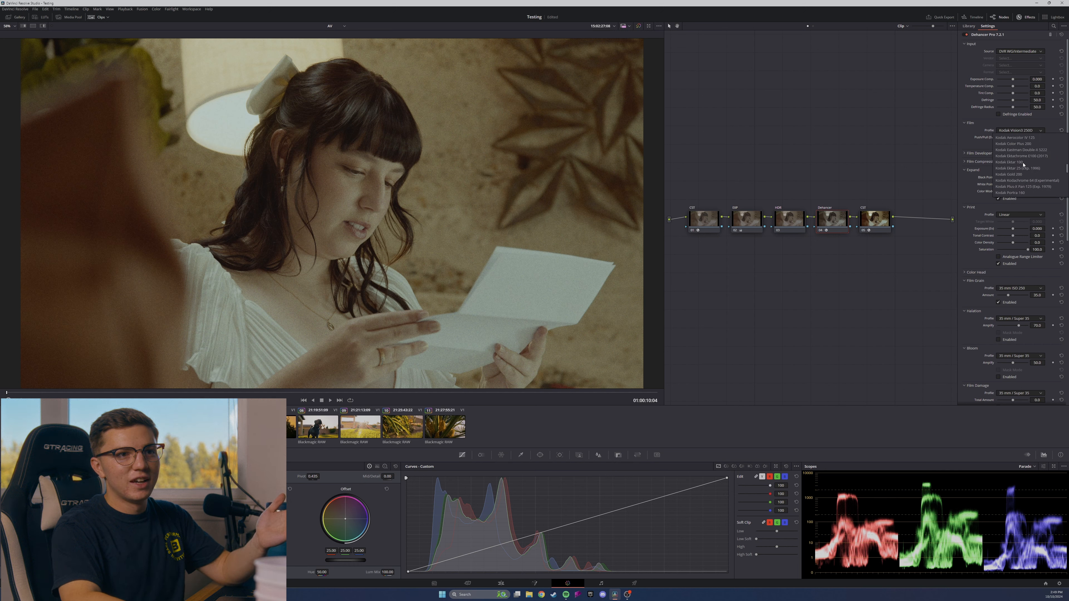
scroll(1023, 165, "down", 5)
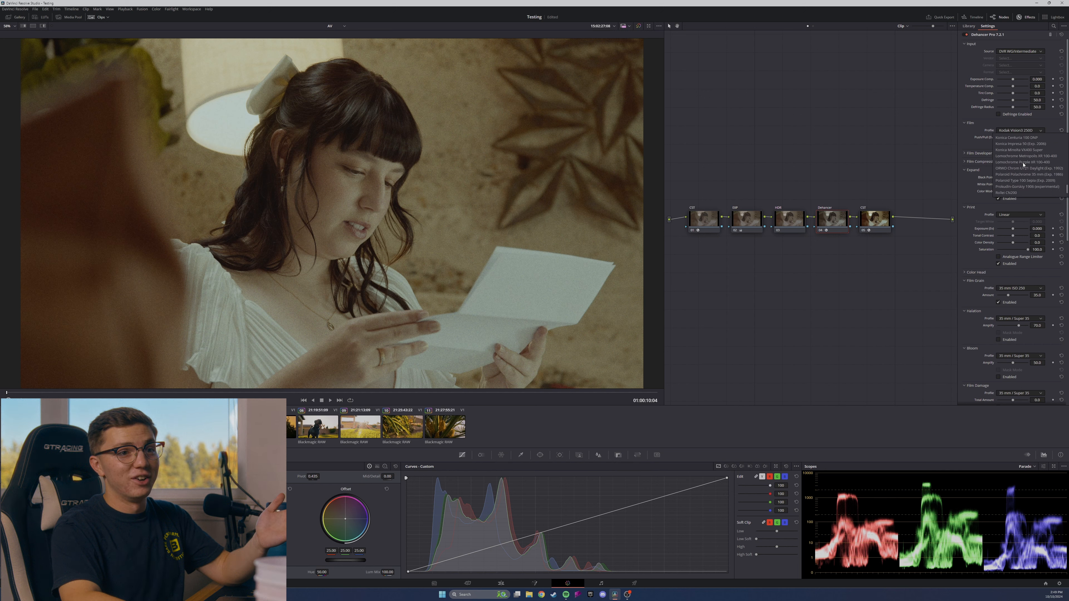
scroll(1024, 168, "down", 2)
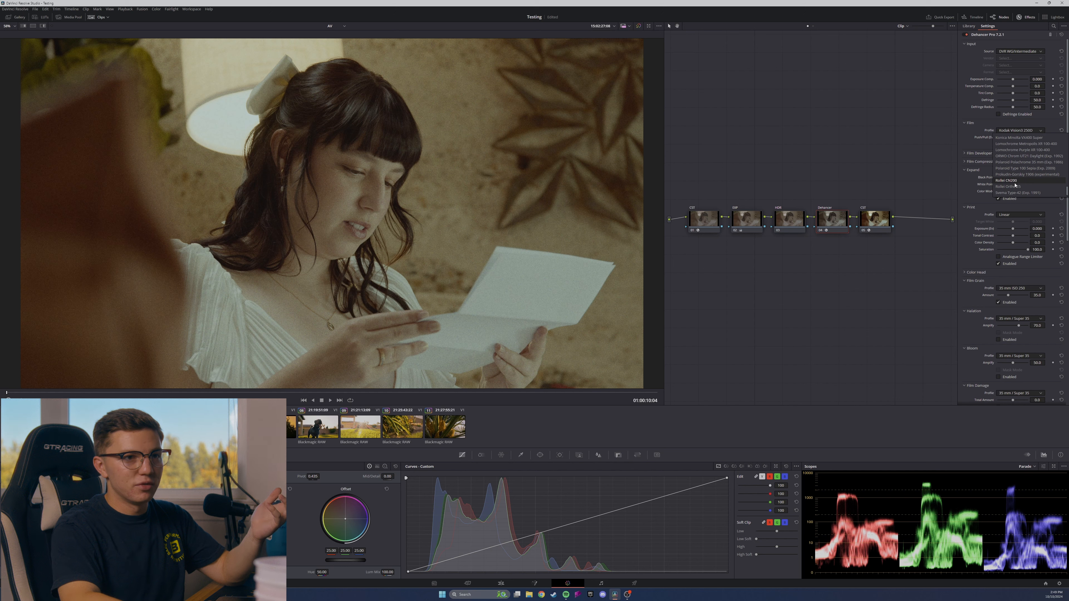
left_click(1015, 182)
Try the Kodak Vision3 250D film profile for comparison and settle on Kodak Pro Image 100.
left_click(1018, 130)
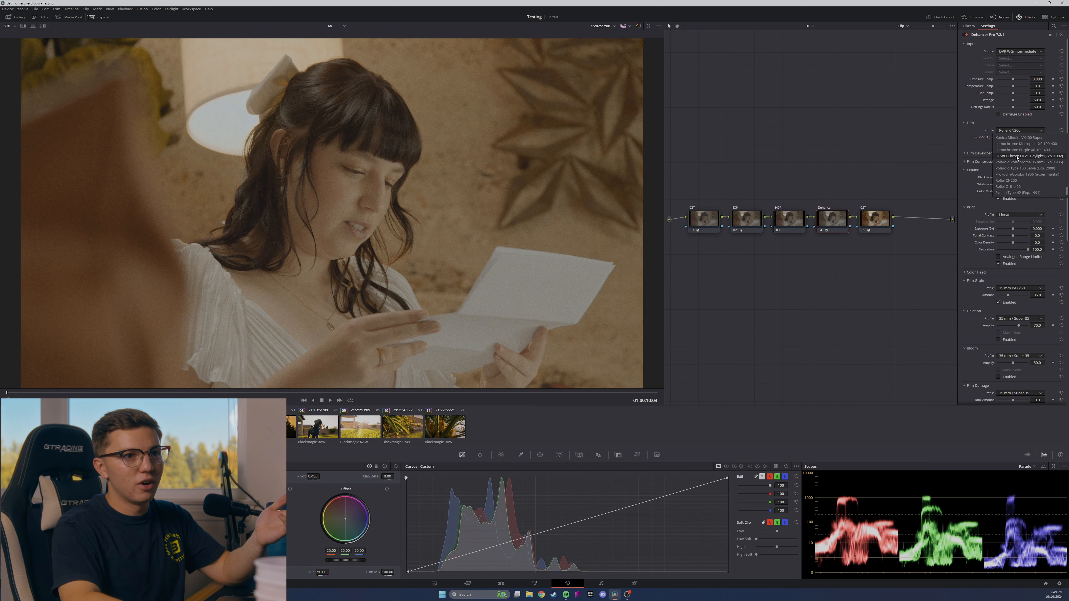
scroll(1013, 165, "up", 3)
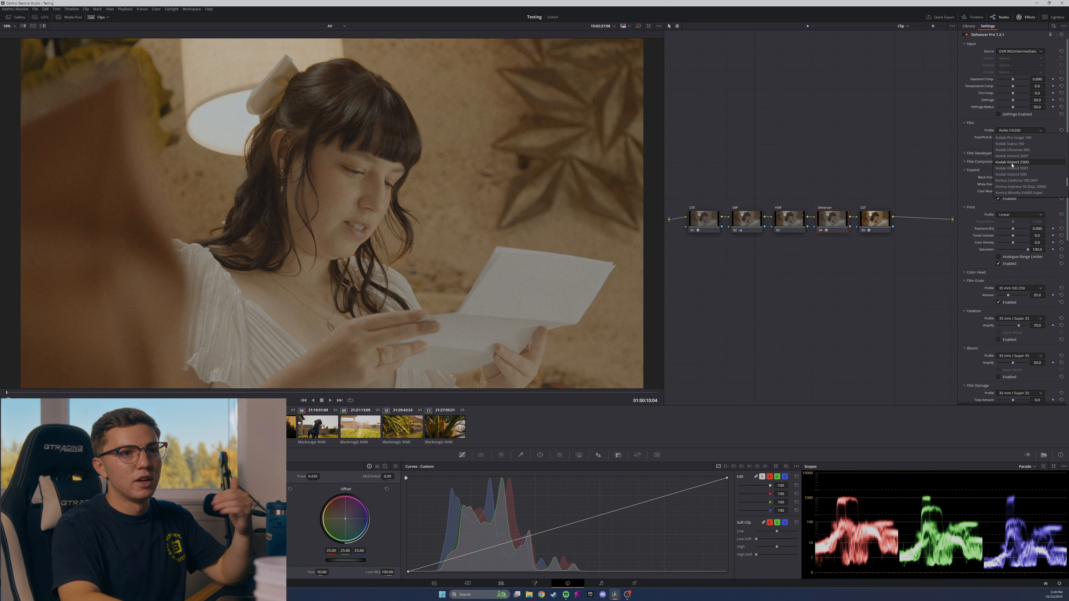
left_click(1012, 162)
left_click(1016, 130)
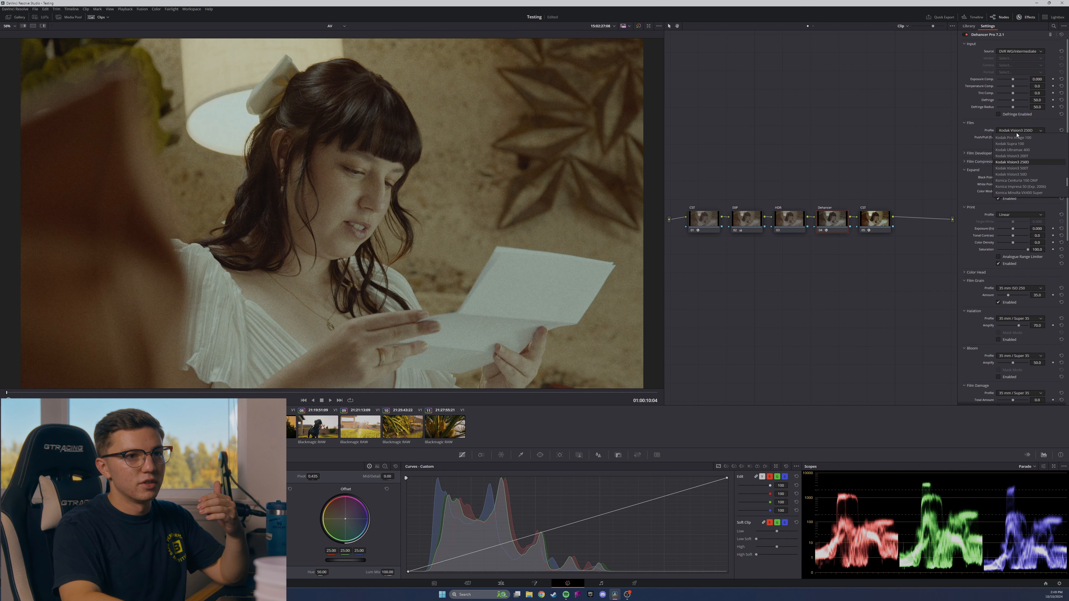
left_click(1018, 138)
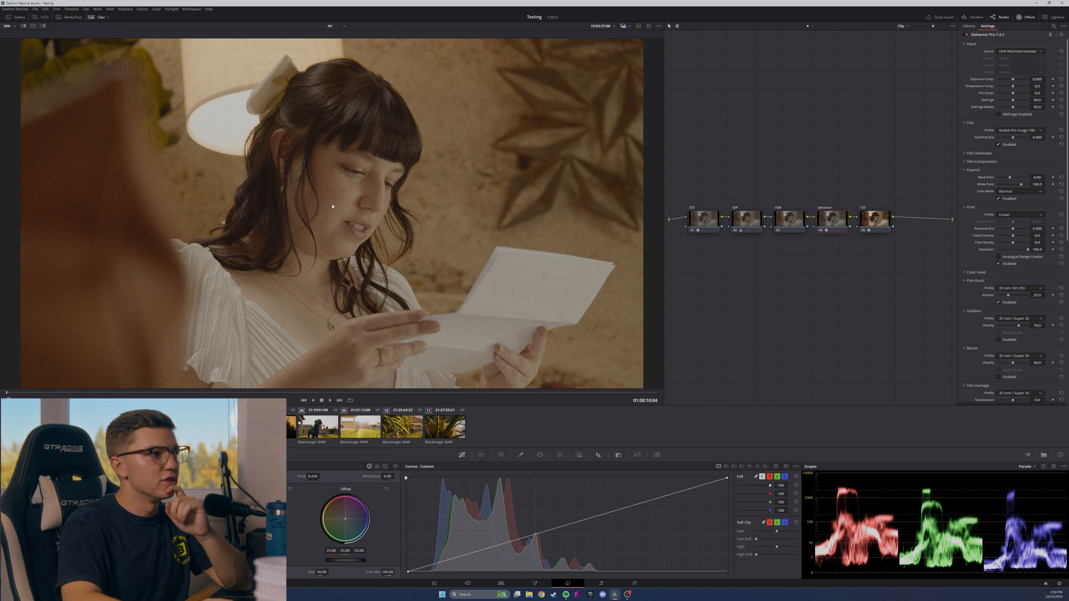
Examine the Film Developer and Film Compression settings, and collapse both sections along with Expand.
left_click(965, 153)
left_click(965, 197)
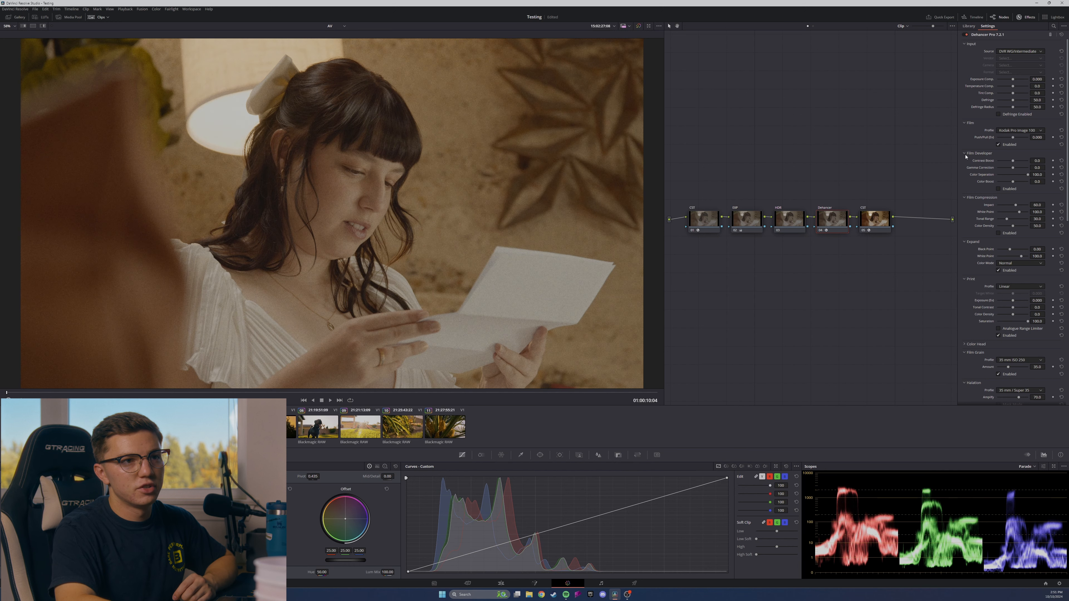
left_click(966, 155)
left_click(966, 161)
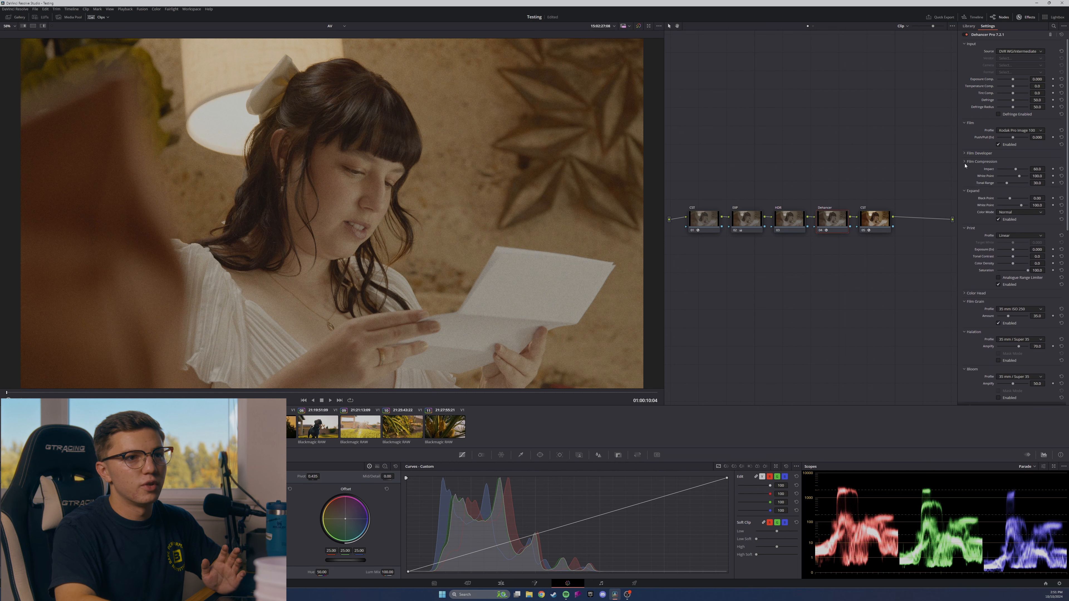
left_click(968, 169)
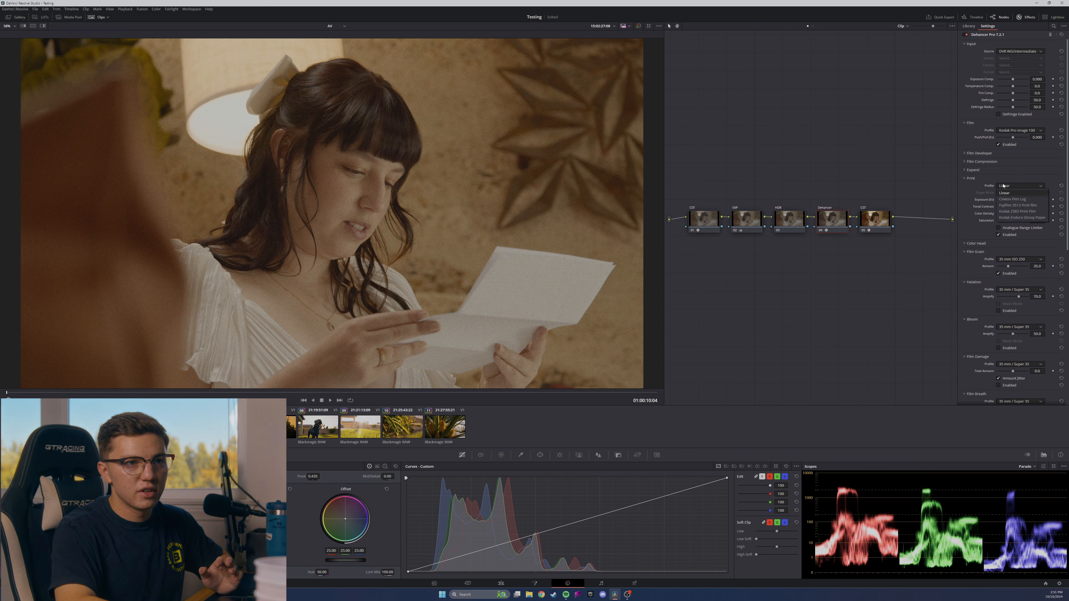
Set Dehancer's Print profile to Kodak 2383 Print Film.
left_click(1002, 180)
left_click(1008, 186)
left_click(1012, 212)
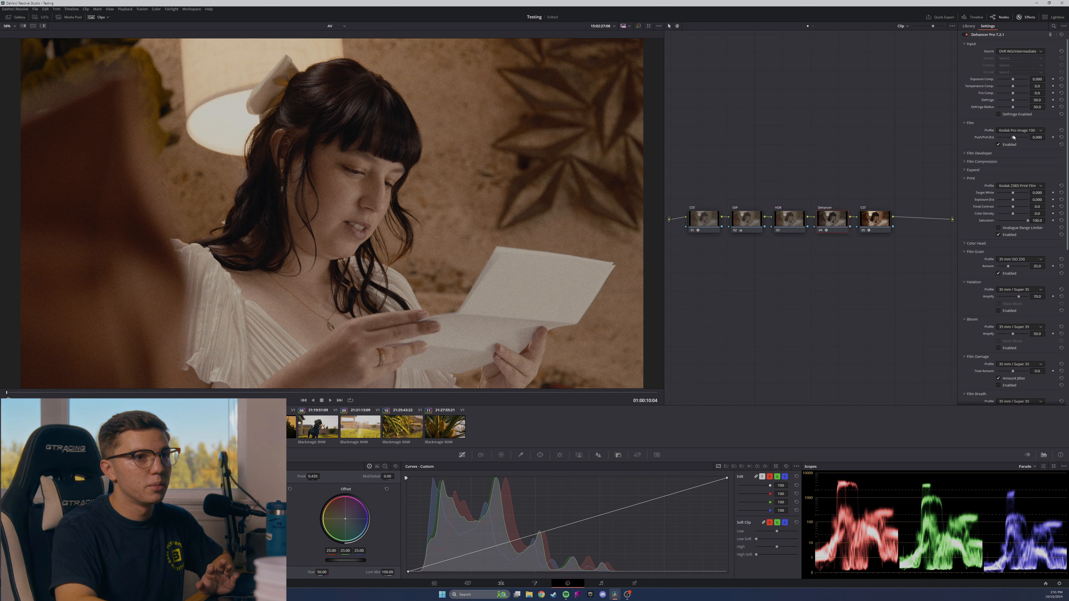
Disable Dehancer's Film section and switch the Print section off and on to compare the image with and without it.
left_click(1000, 145)
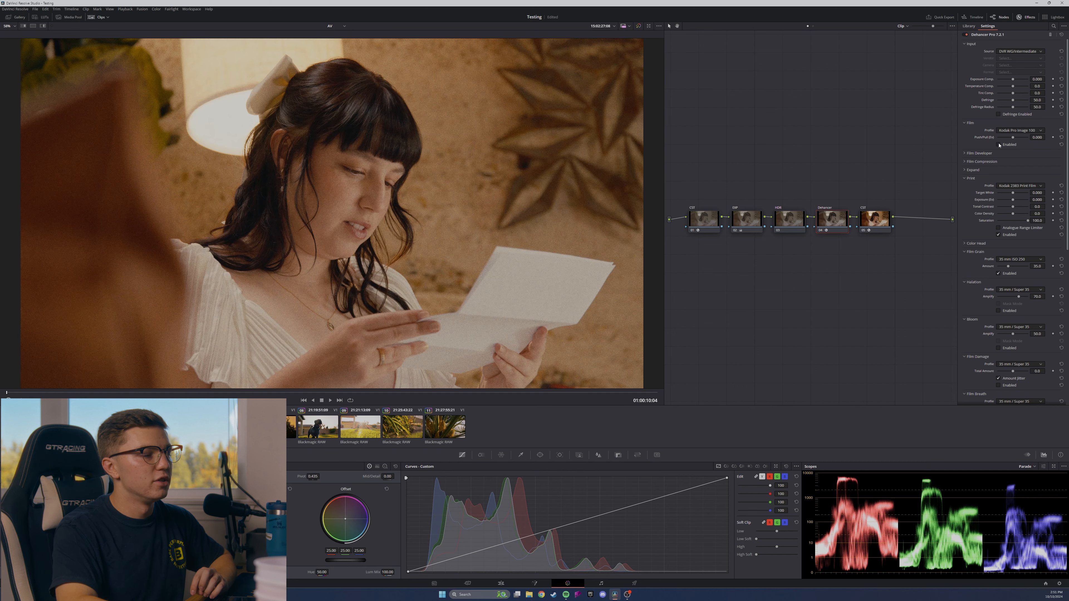
left_click(999, 234)
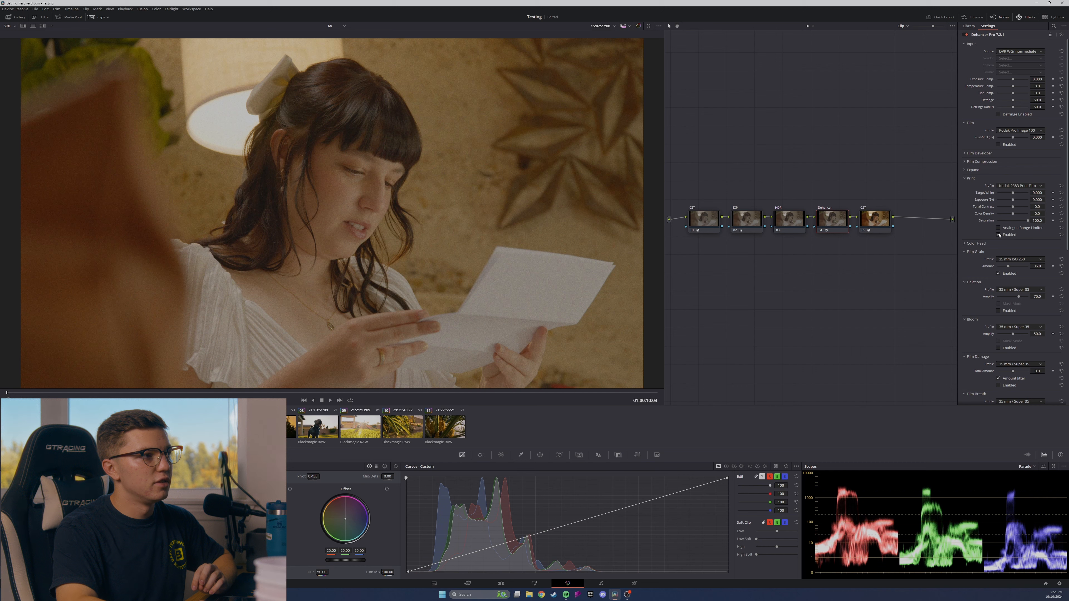
left_click(999, 235)
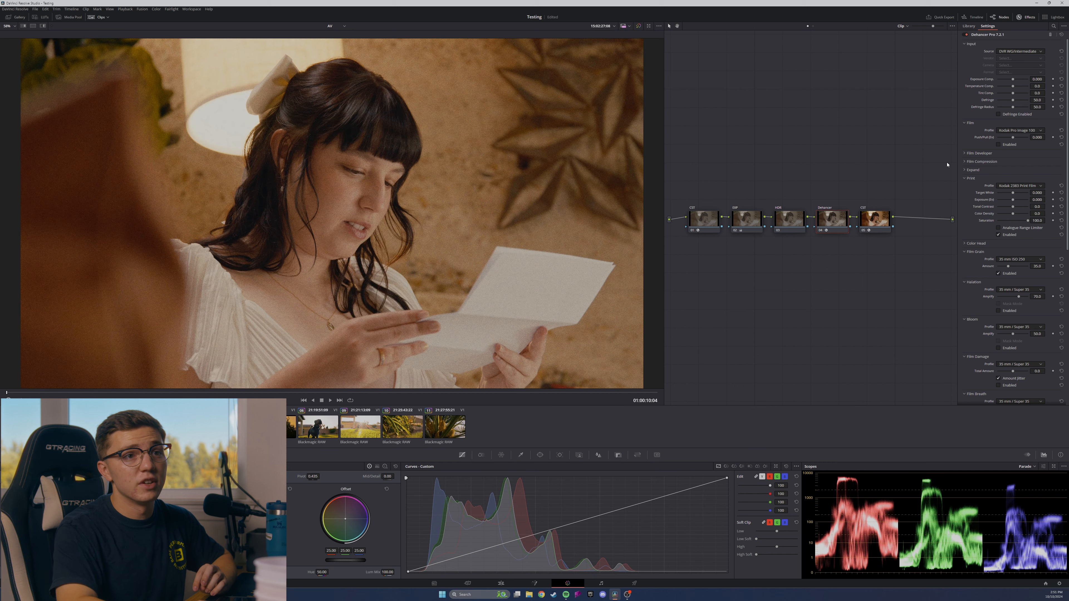
left_click(999, 235)
left_click(999, 235)
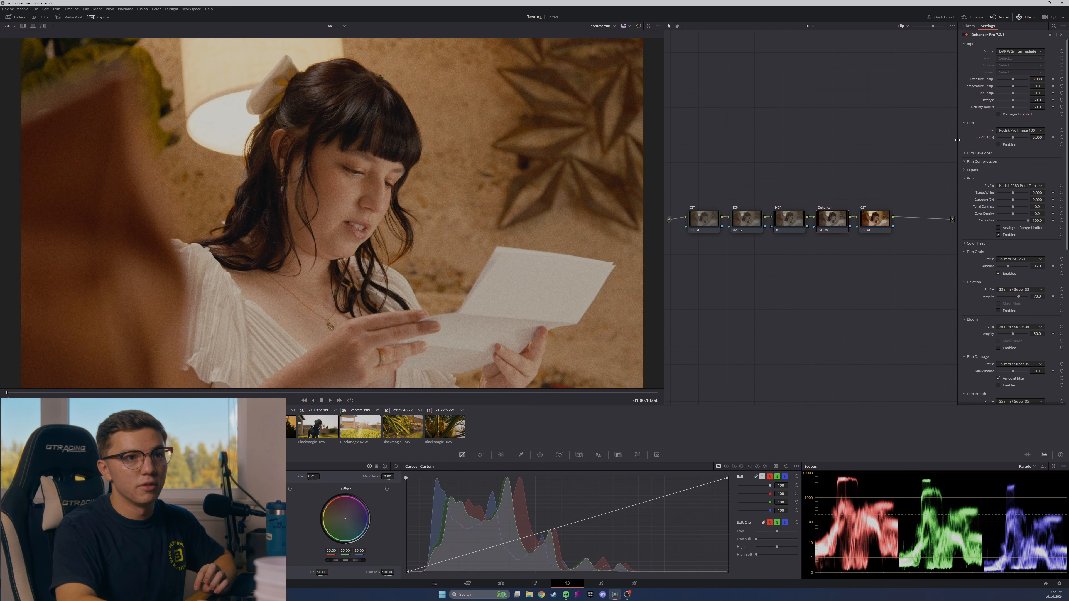
Enable Color Head and set Yellow - Blue to about -7.8, and both Magenta - Green and Cyan - Red to about 5.1.
left_click(975, 244)
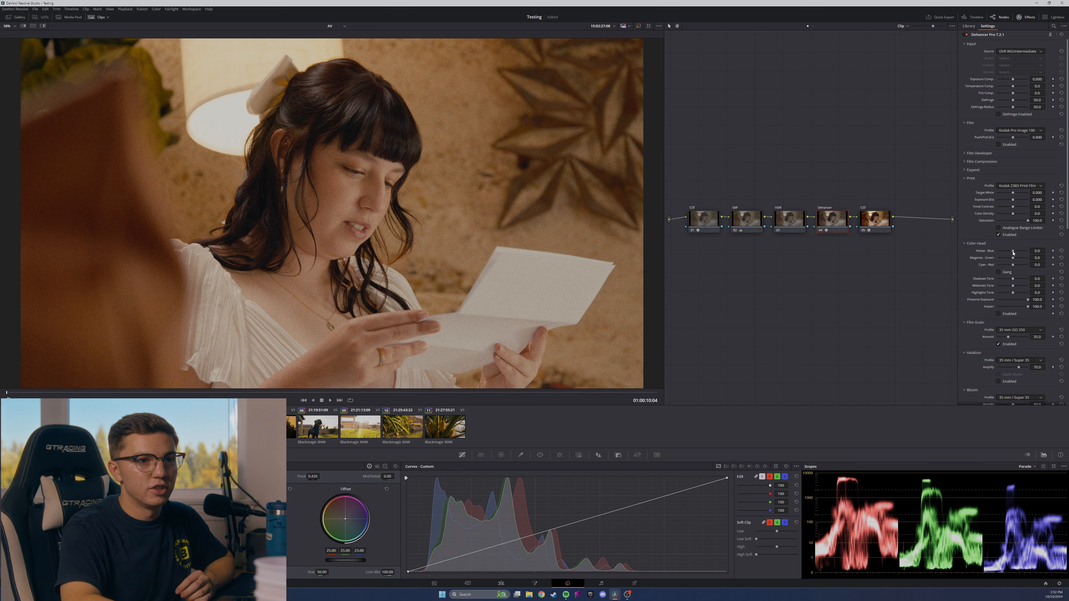
left_click(998, 314)
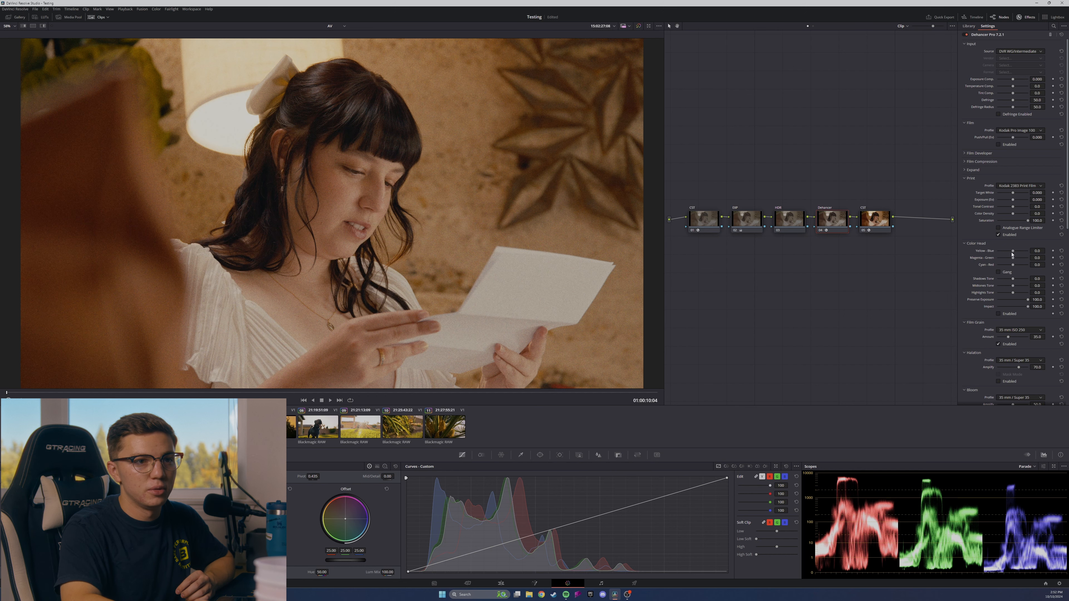
mouse_move(1014, 252)
left_mouse_down()
mouse_move(992, 253)
mouse_move(1036, 255)
mouse_move(1011, 253)
left_mouse_up()
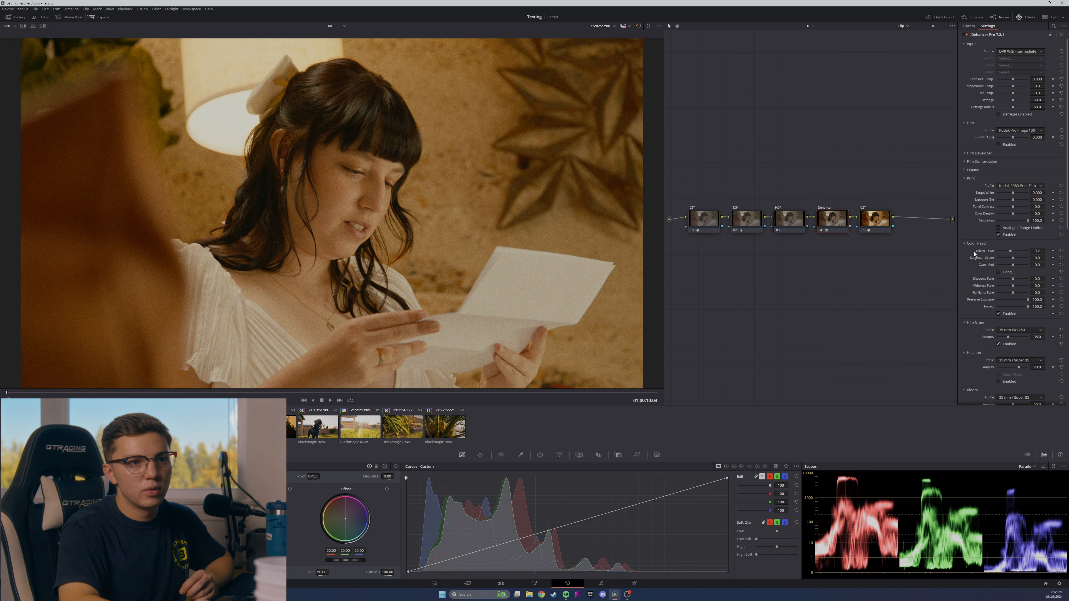
left_click_drag(1013, 258, 1015, 260)
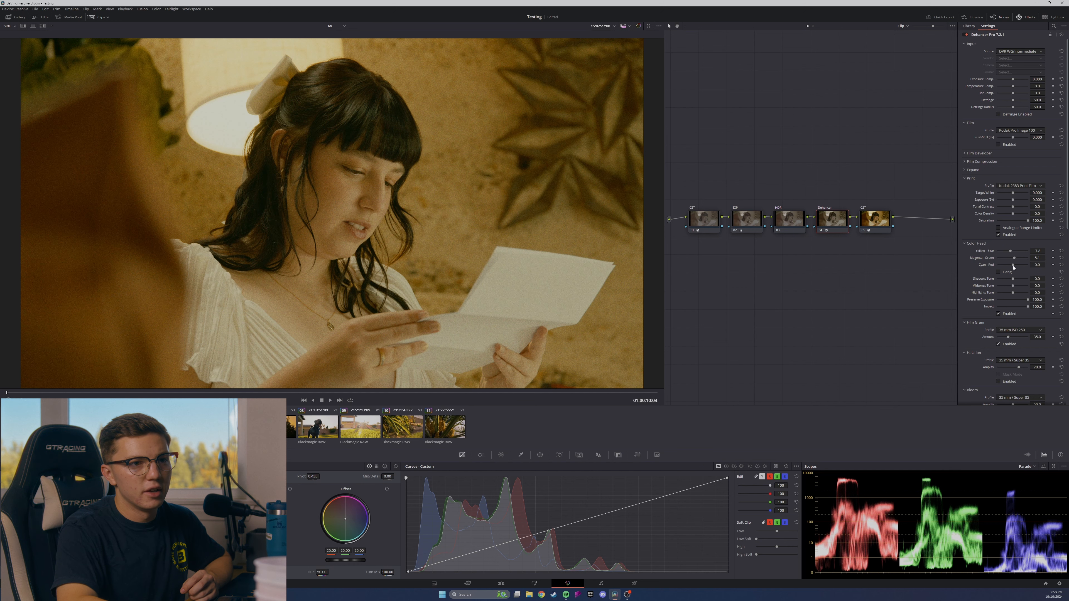
left_click_drag(1014, 267, 1014, 267)
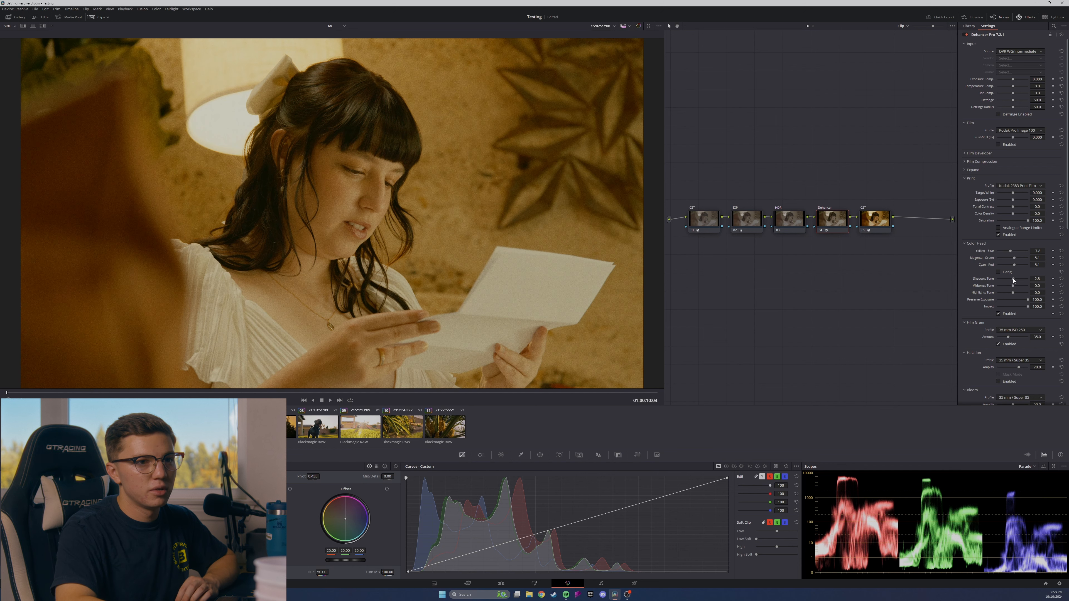
Set the Color Head tones to about -74.3 for shadows, 41.3 for midtones and 17.4 for highlights.
mouse_move(1013, 280)
left_mouse_down()
mouse_move(1026, 280)
mouse_move(1006, 281)
left_mouse_up()
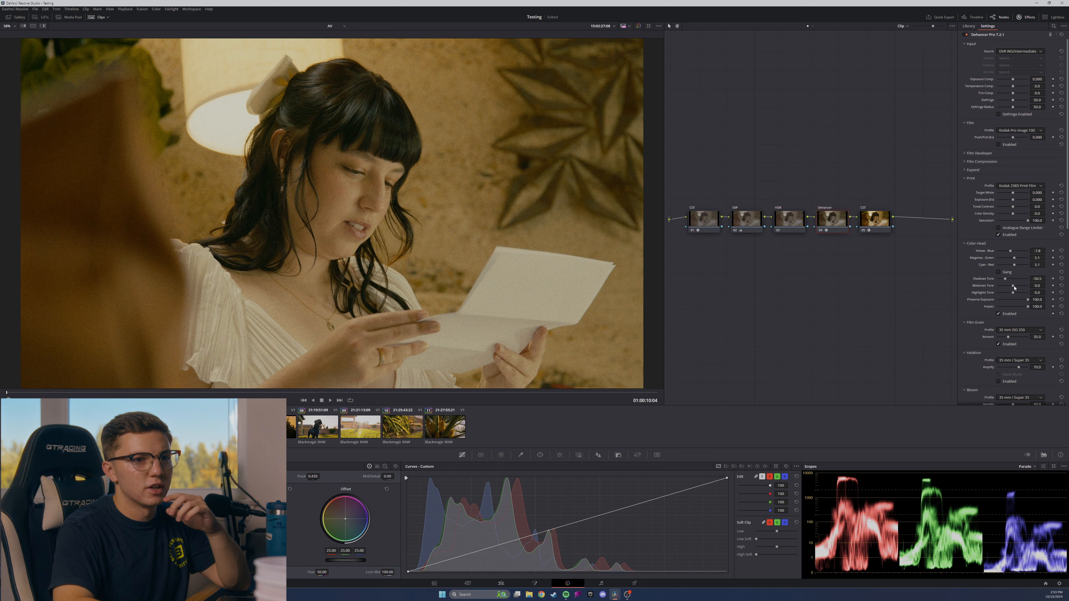
left_click_drag(1014, 288, 1019, 288)
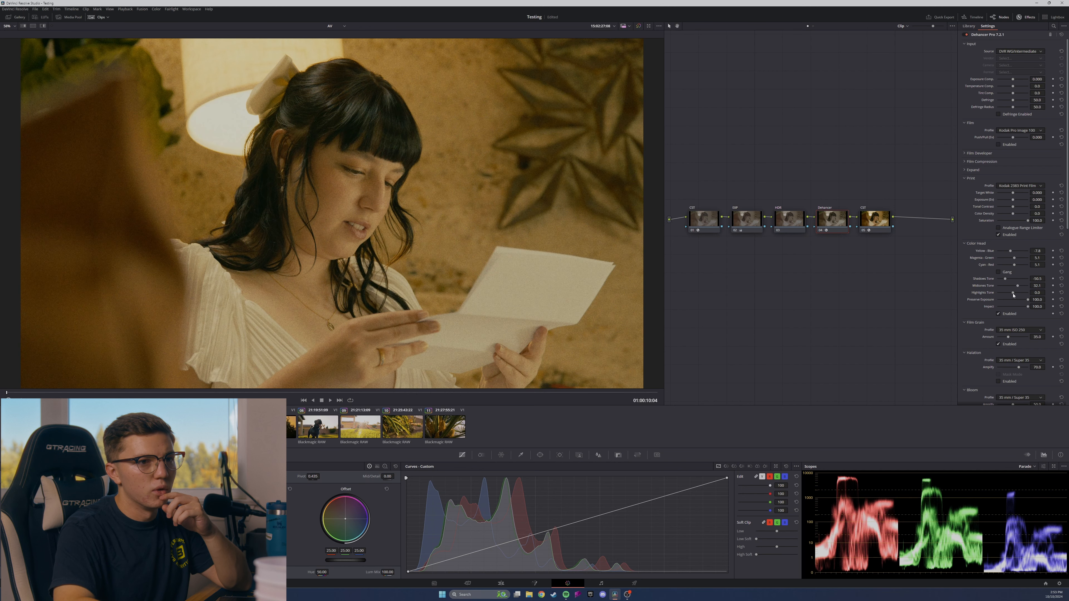
mouse_move(1016, 295)
left_mouse_down()
mouse_move(996, 295)
mouse_move(1016, 295)
left_mouse_up()
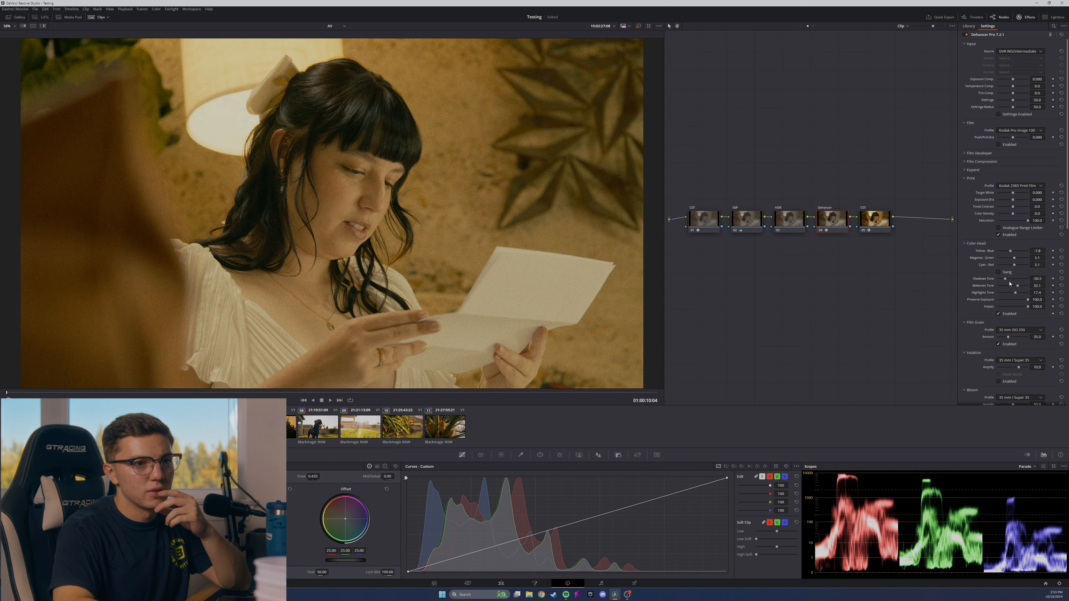
left_click_drag(1003, 280, 1001, 281)
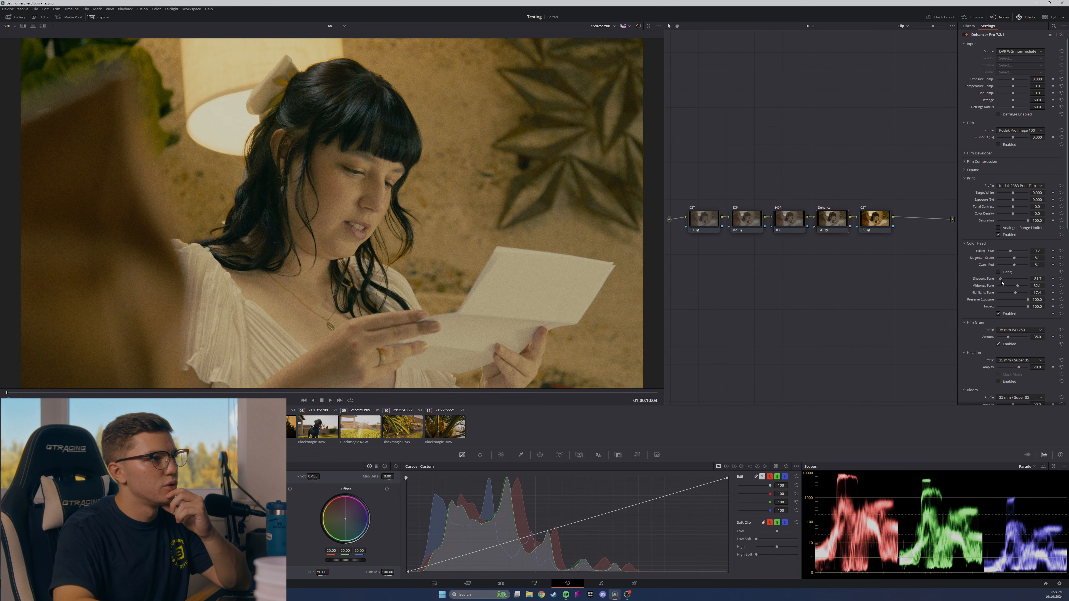
left_click_drag(1003, 283, 1003, 283)
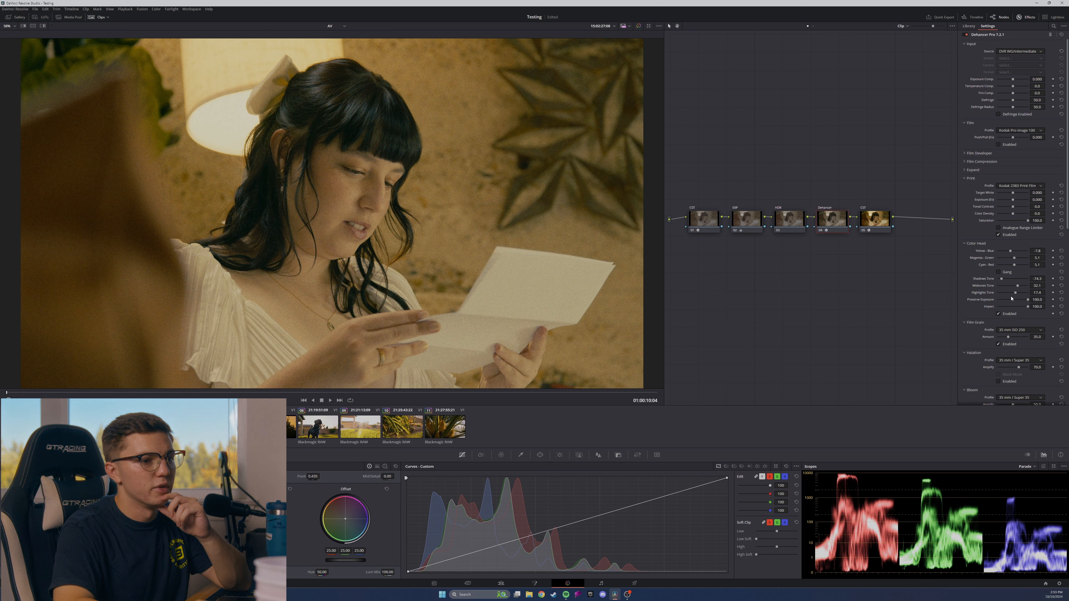
left_click_drag(1018, 287, 1020, 288)
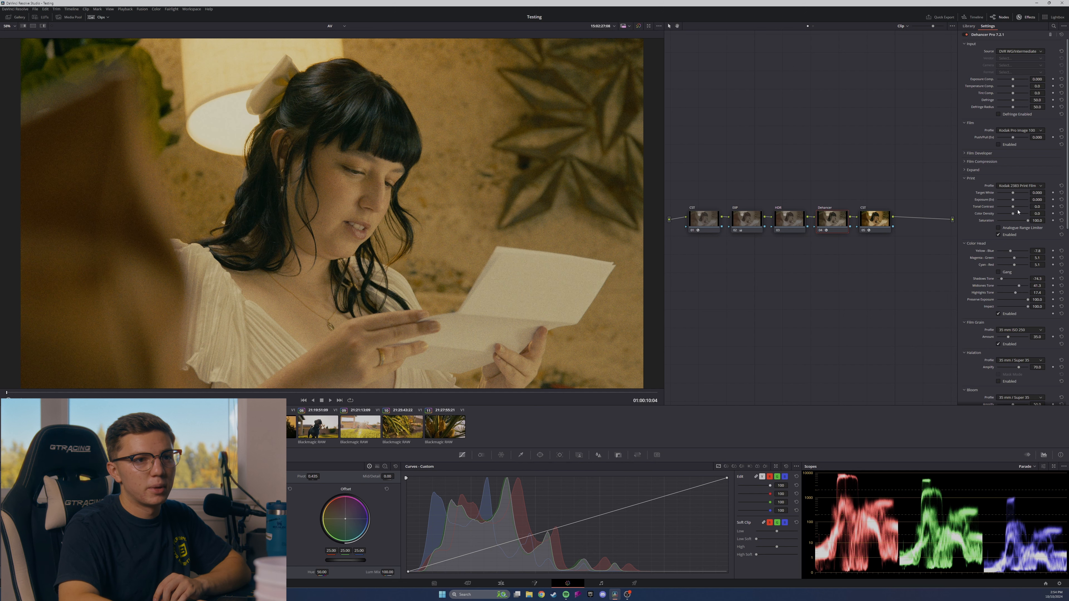
Set the Print section's Color Density to about 89.0 and Tonal Contrast to about 1.4, comparing the image with Print disabled.
left_click_drag(1013, 215, 1028, 217)
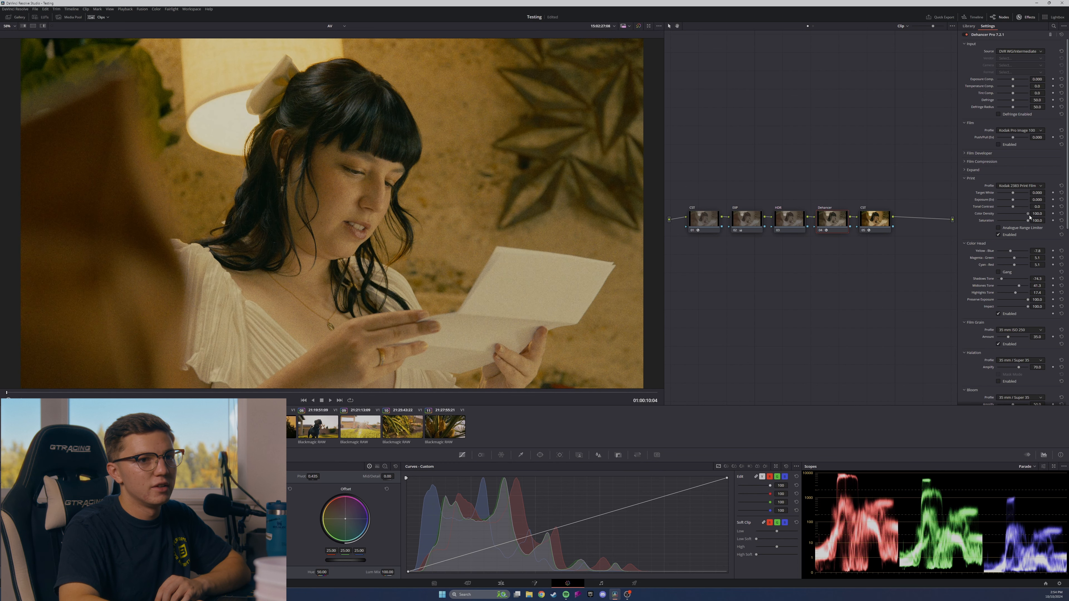
left_click_drag(1013, 217, 972, 219)
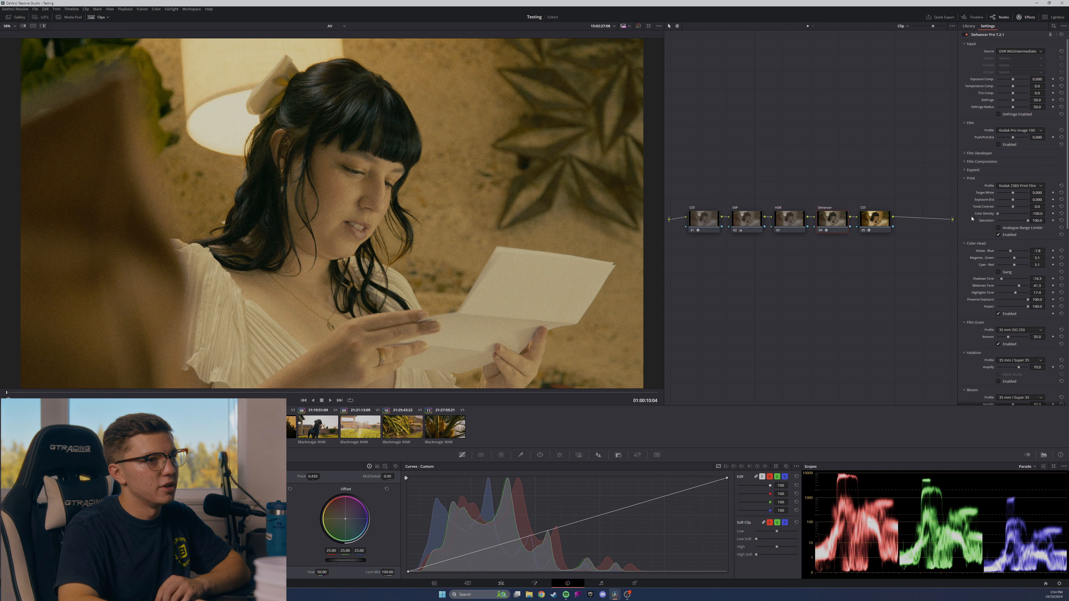
left_click_drag(980, 219, 1027, 217)
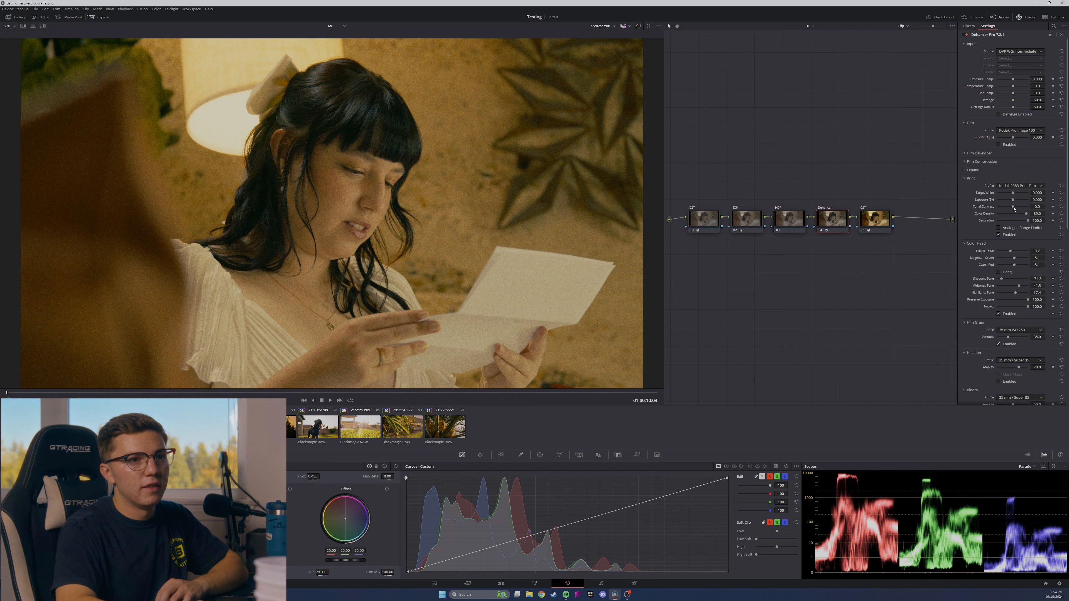
left_click_drag(1014, 208, 1014, 210)
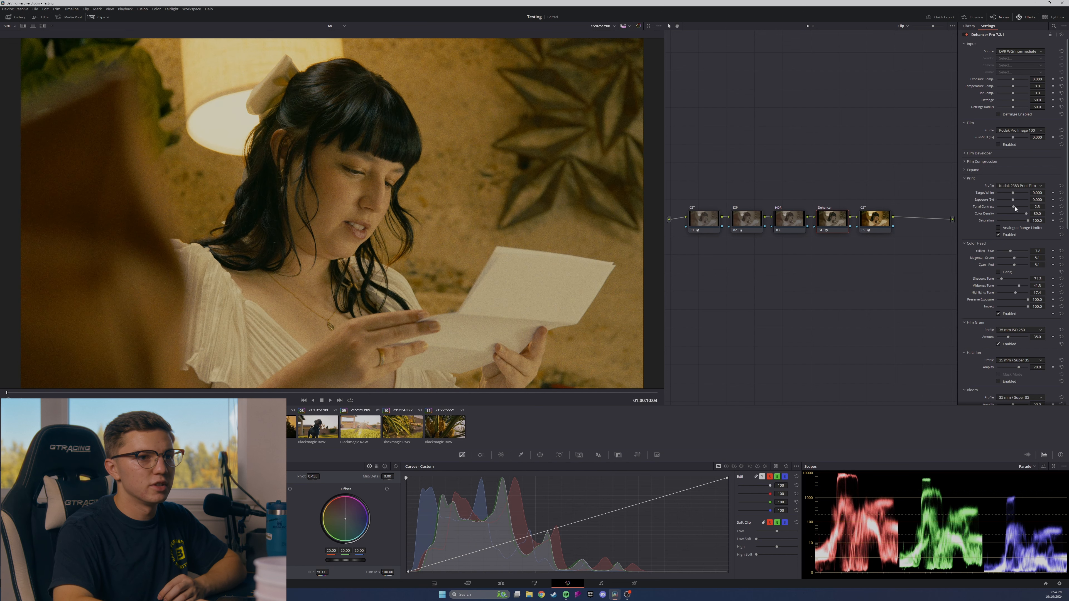
left_click_drag(1014, 207, 1013, 208)
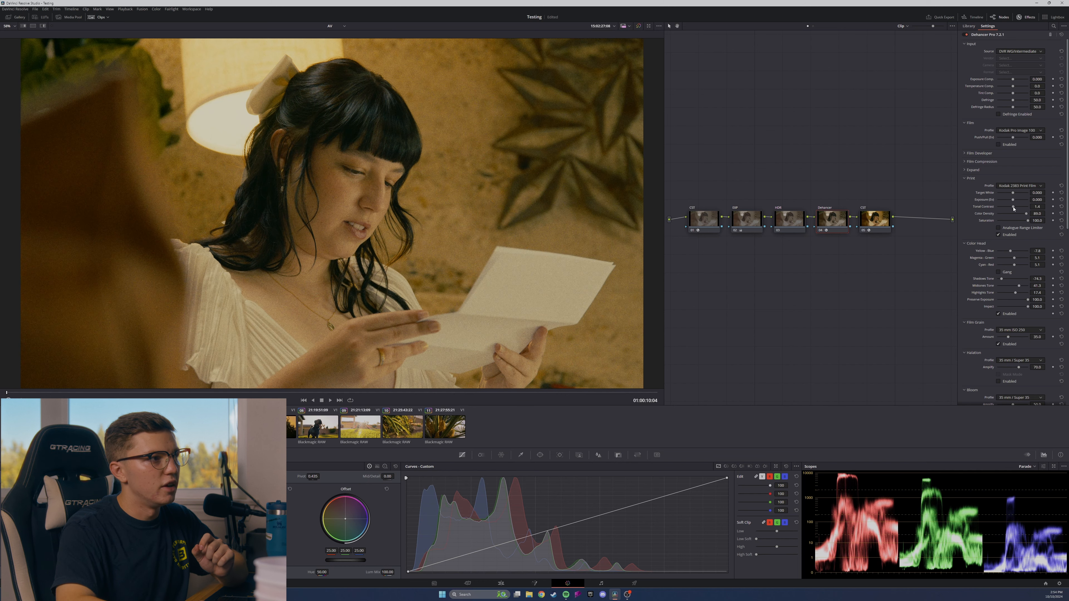
left_click(999, 235)
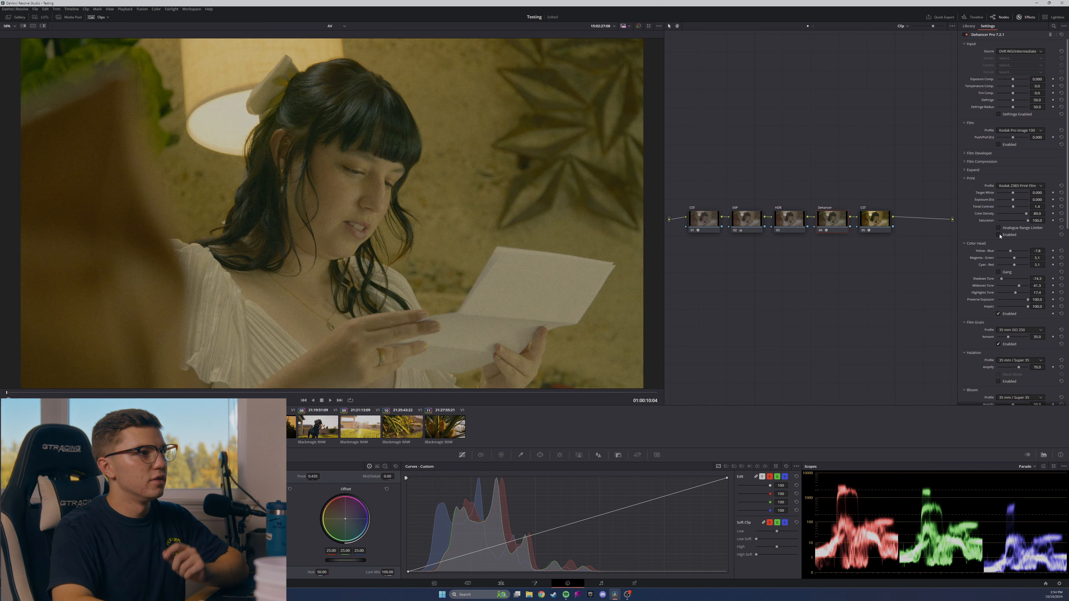
left_click(999, 314)
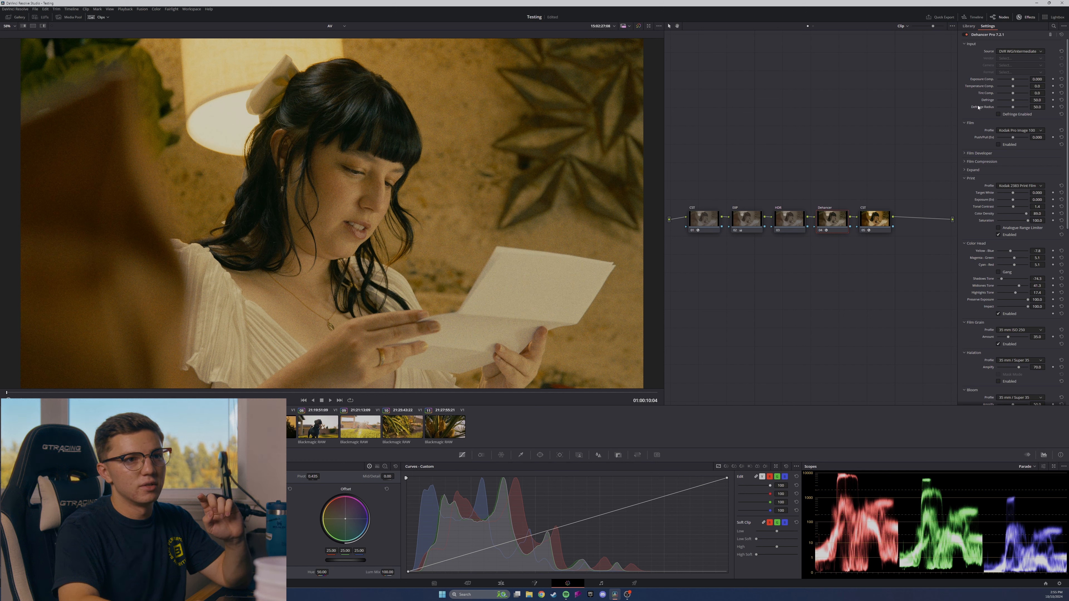
Try the 35 mm ISO 50 profile for Dehancer's Film Grain.
scroll(1010, 236, "down", 4)
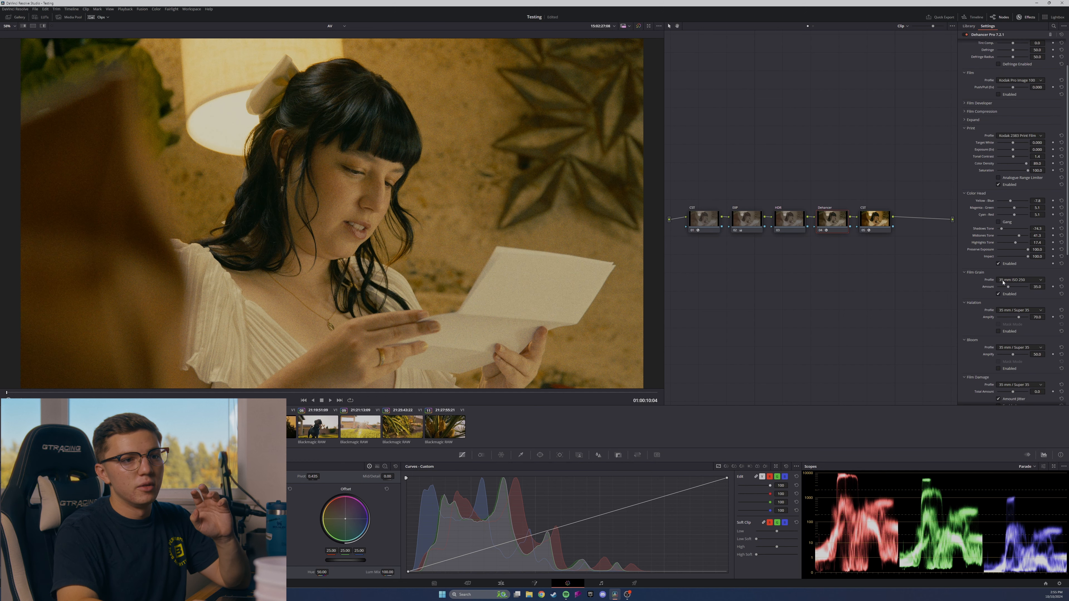
scroll(1018, 200, "down", 5)
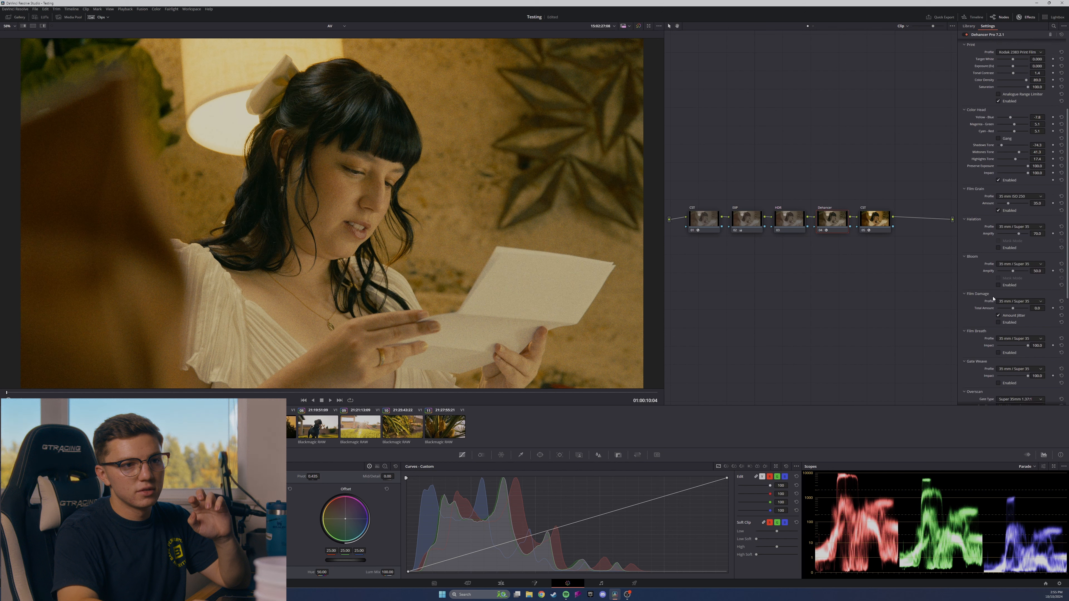
scroll(997, 294, "down", 1)
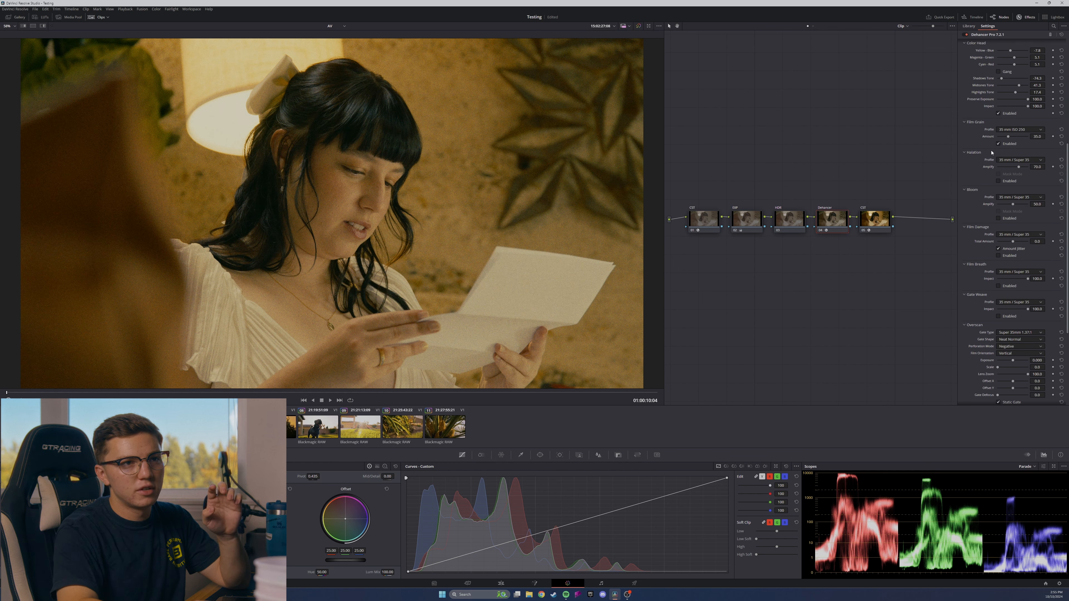
scroll(996, 144, "up", 1)
left_click(1019, 146)
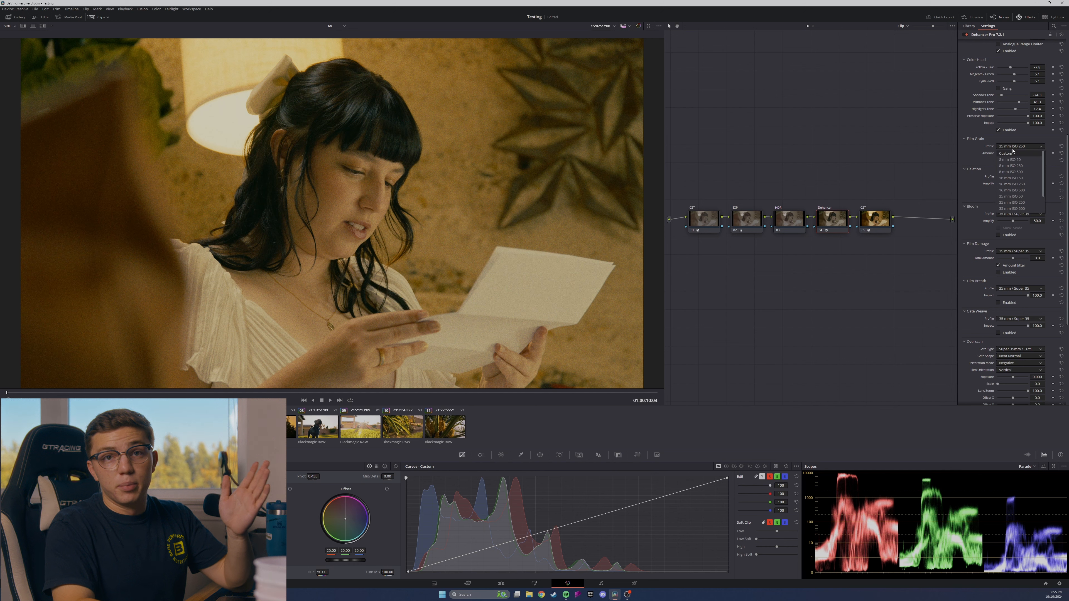
scroll(1017, 194, "up", 2)
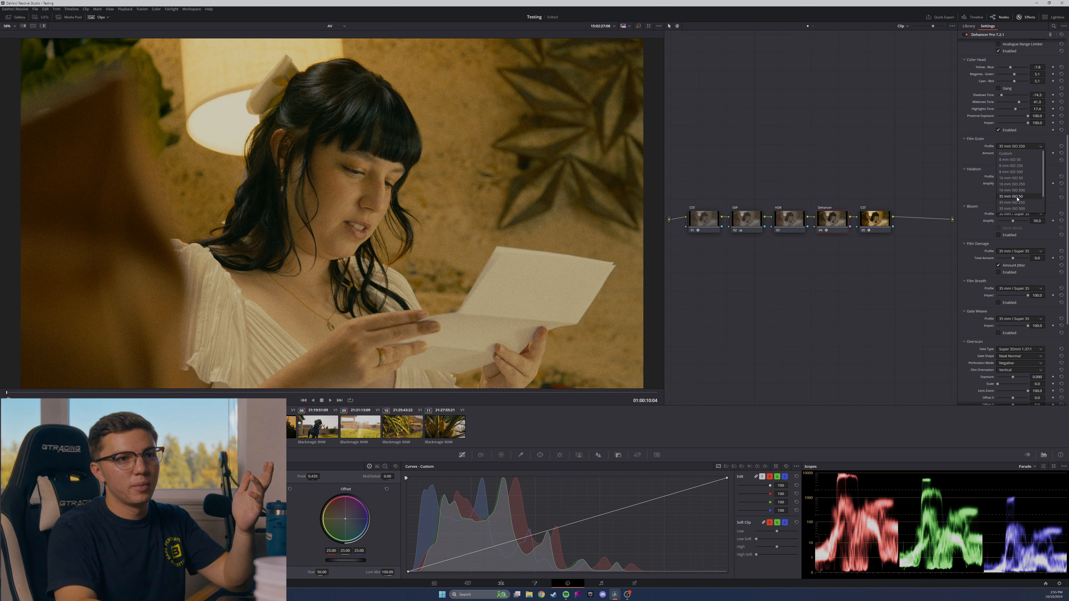
left_click(1018, 197)
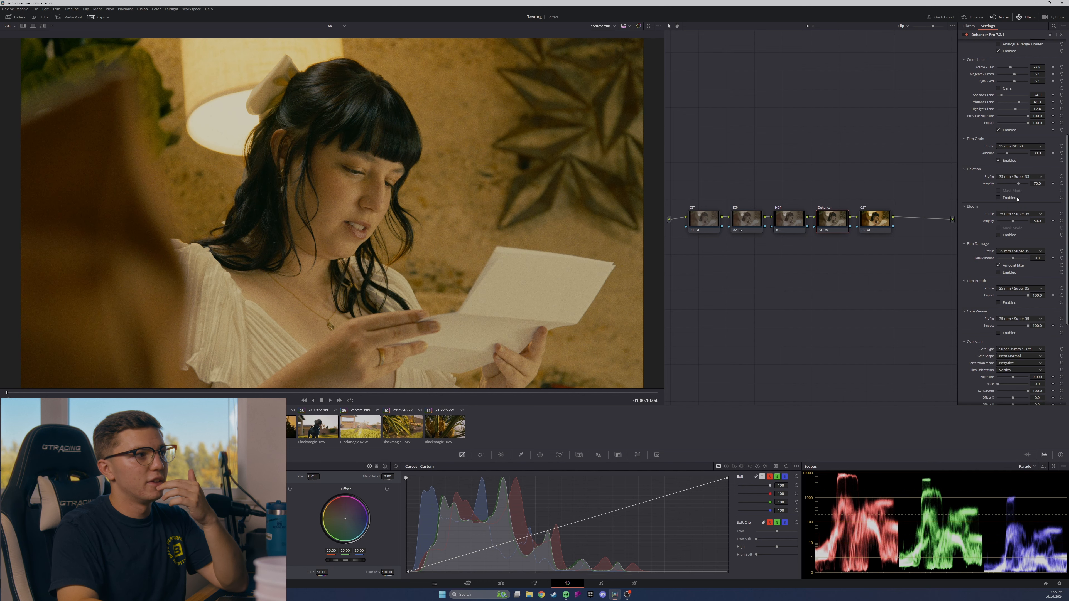
Compare the 8 mm ISO 50, 8 mm ISO 250 and 8 mm ISO 500 Film Grain profiles.
left_click(1021, 147)
left_click(1019, 161)
left_click(1021, 146)
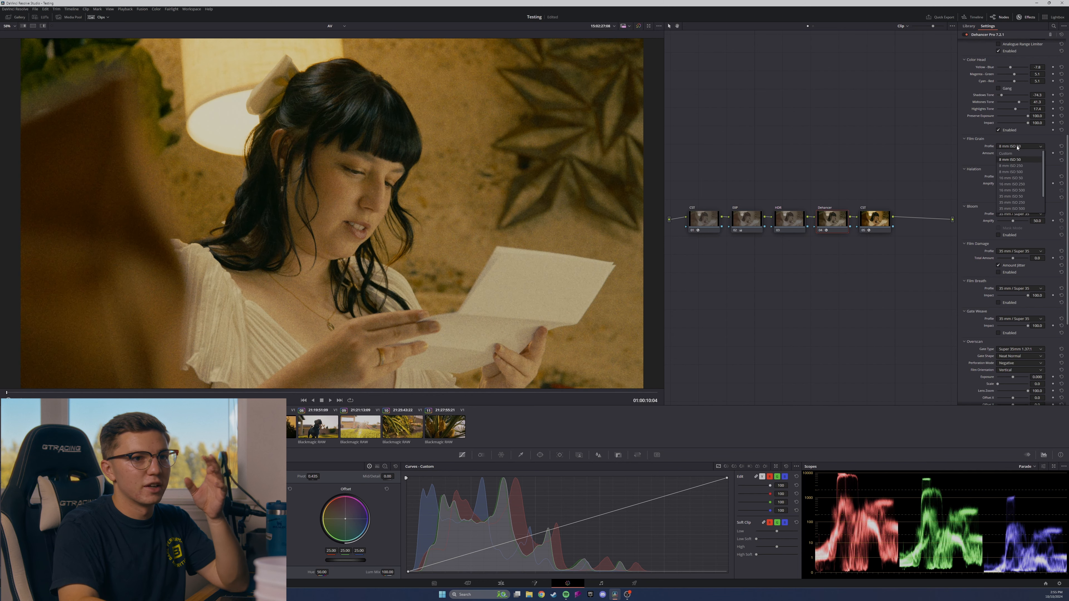
left_click(1017, 166)
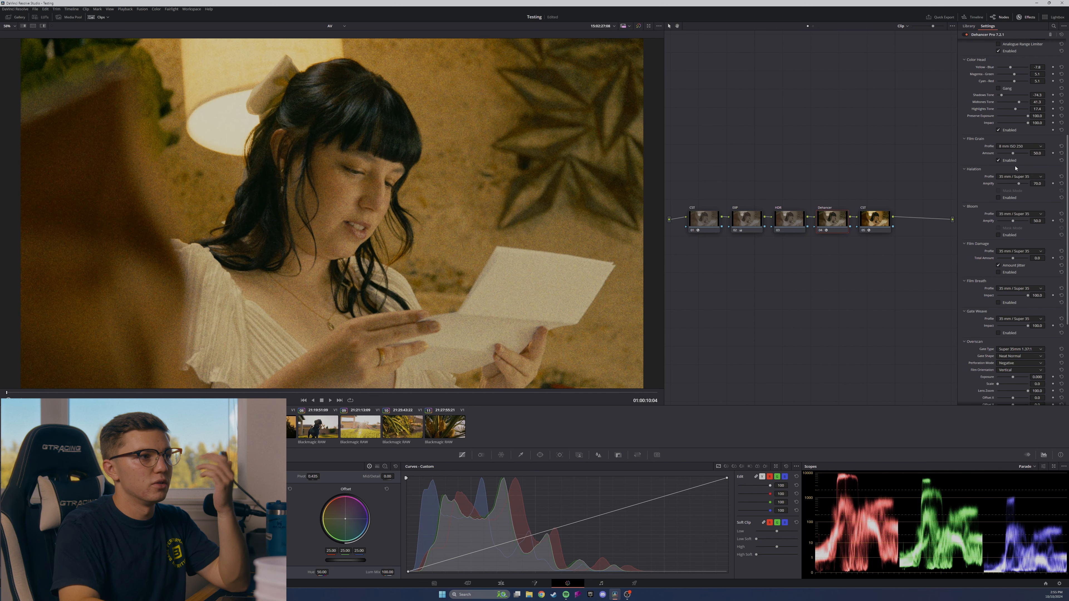
left_click(1021, 146)
left_click(1019, 172)
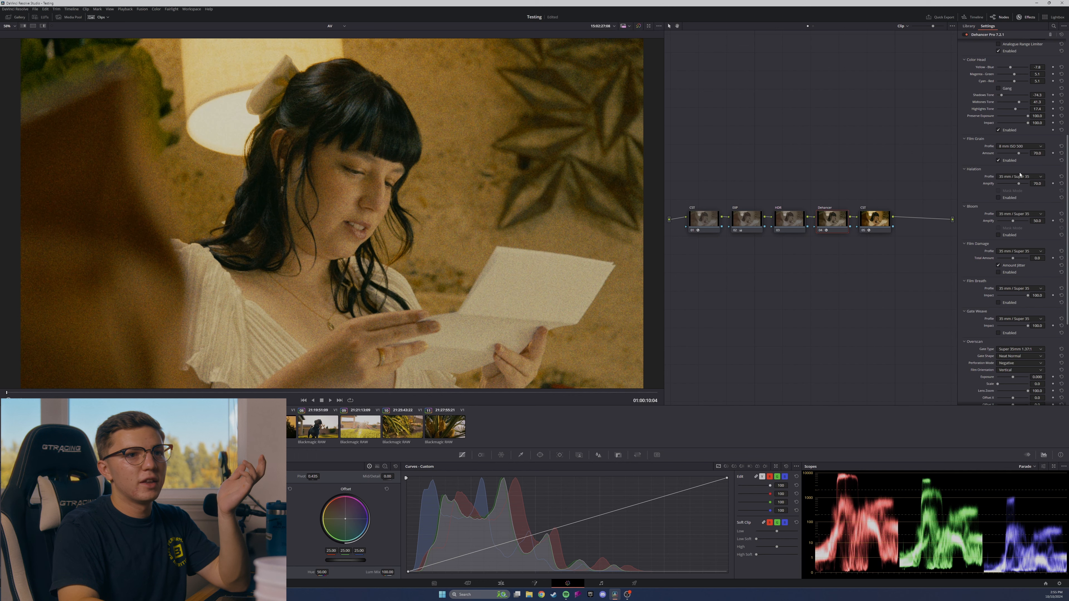
Set Dehancer's Film Grain profile to 35 mm ISO 50 after comparing it with 8 mm ISO 50.
left_click(1018, 147)
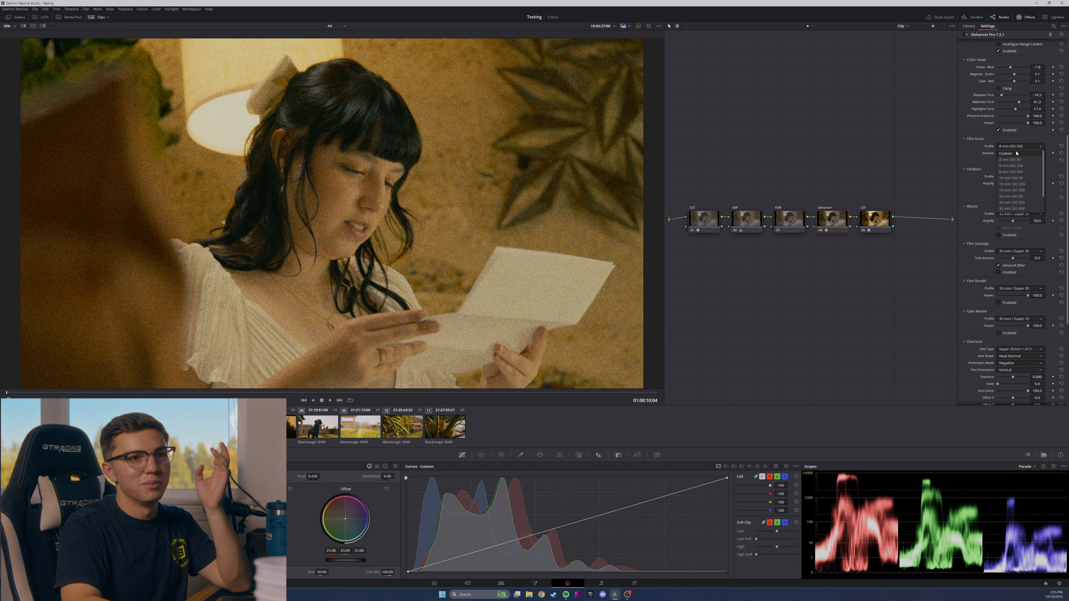
left_click(1016, 140)
left_click(1010, 146)
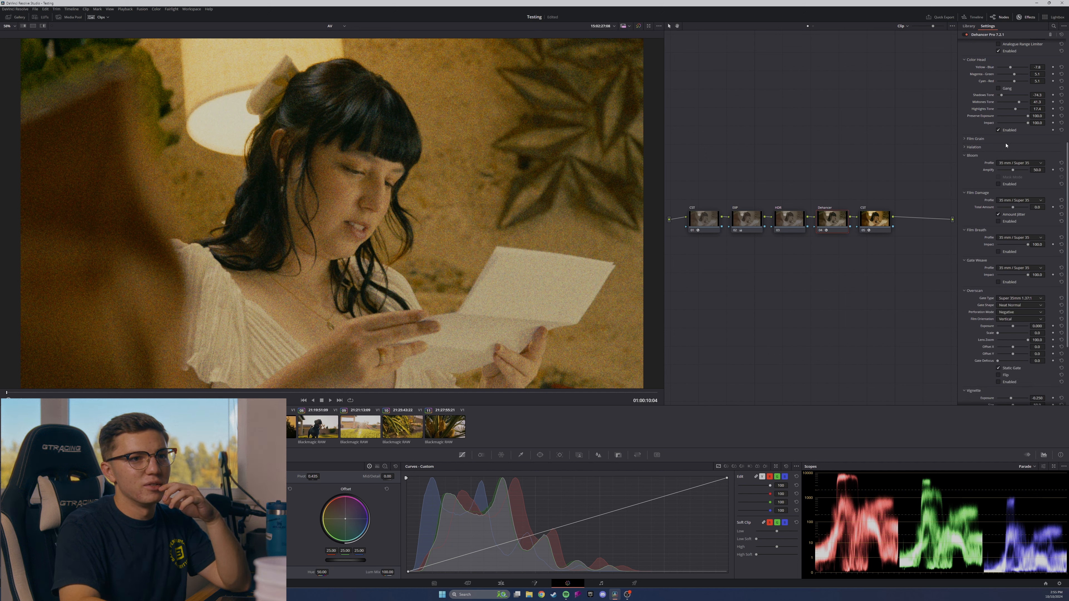
left_click(979, 139)
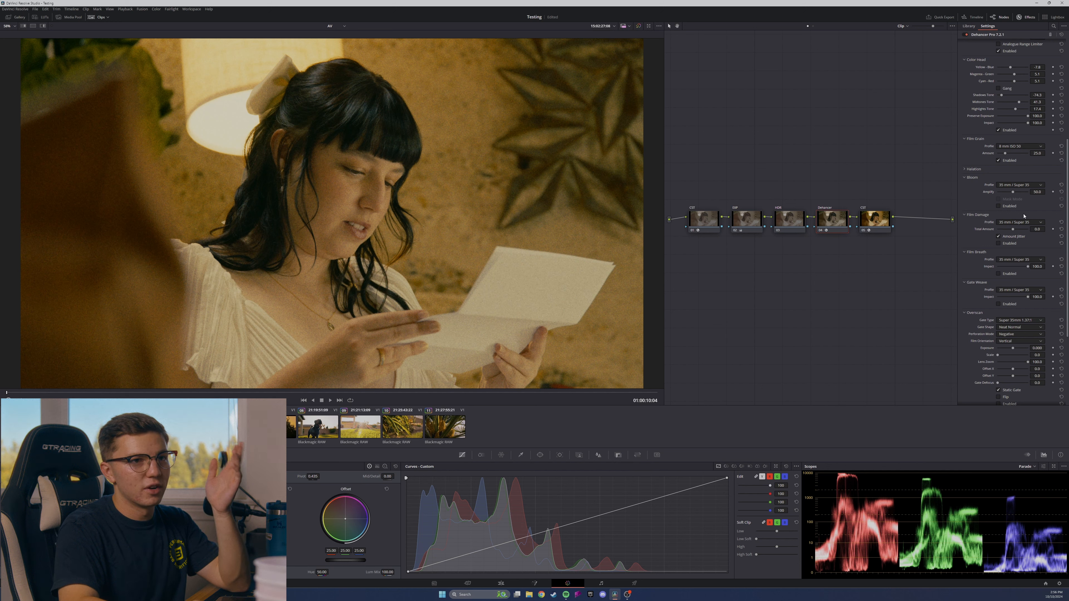
left_click(1028, 147)
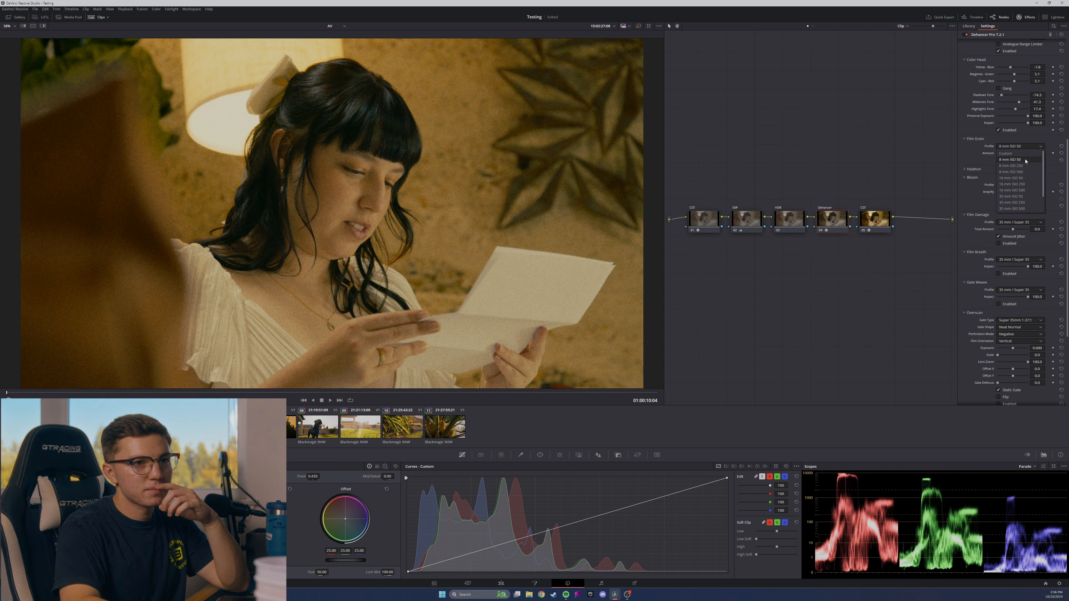
left_click(1021, 196)
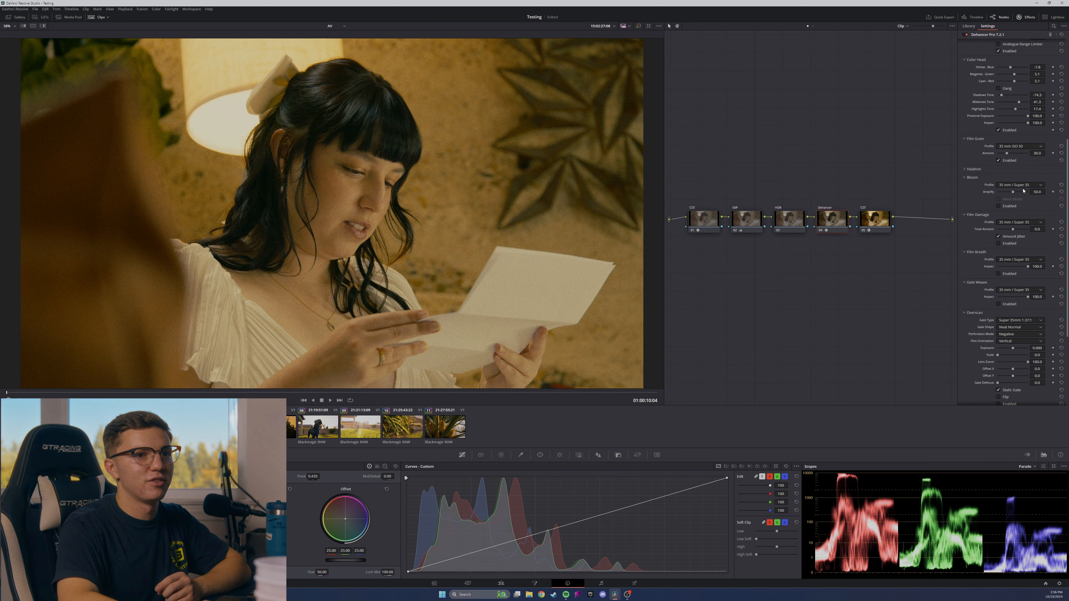
Widen the Dehancer effect settings area and expand the Halation section.
left_click(1025, 186)
left_click(1024, 185)
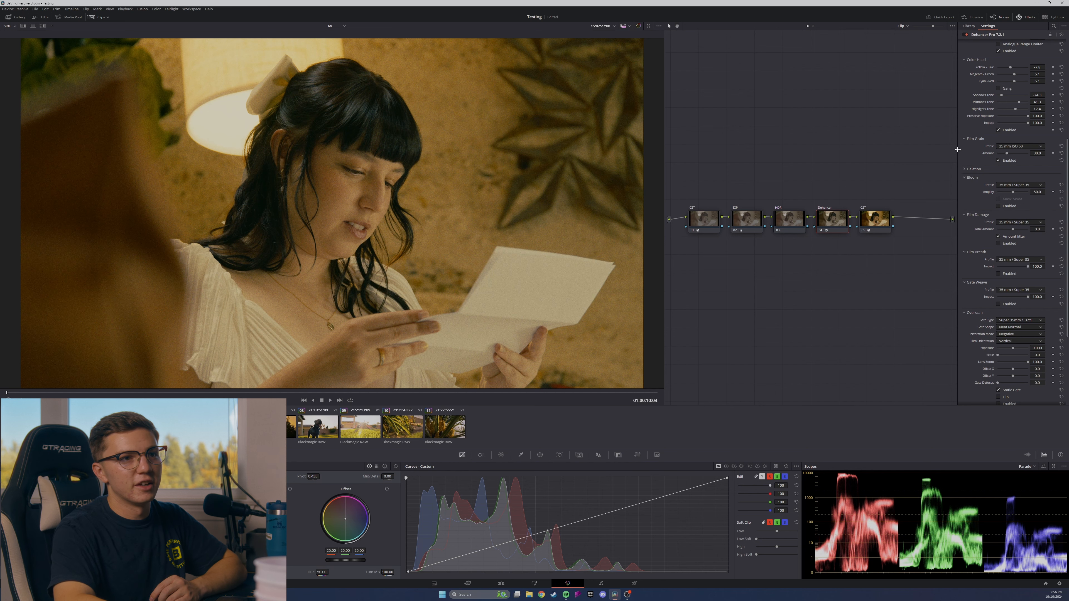
left_click_drag(943, 149, 926, 150)
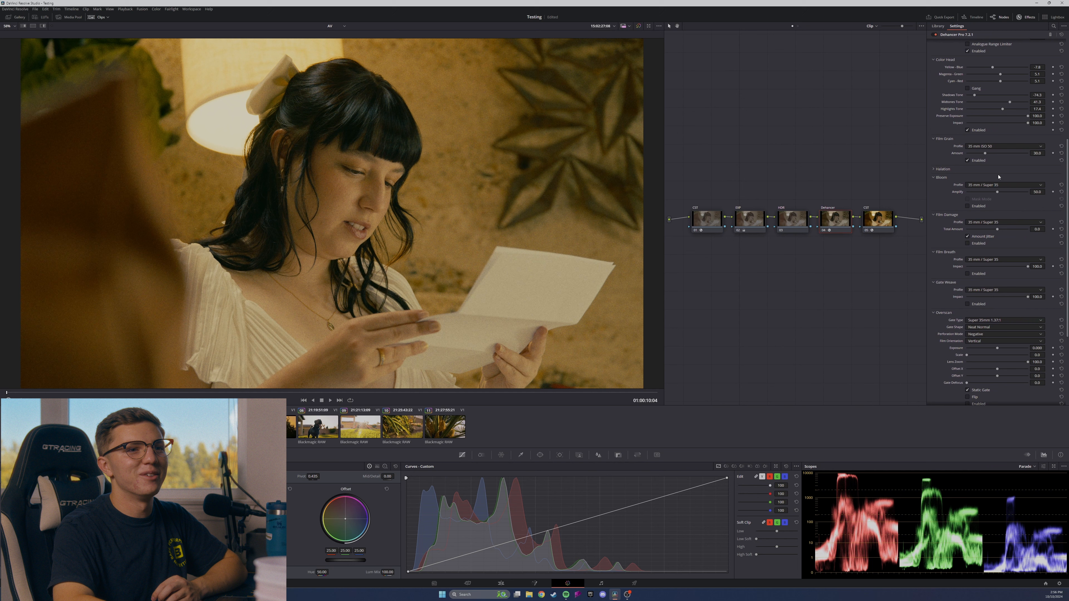
left_click(937, 170)
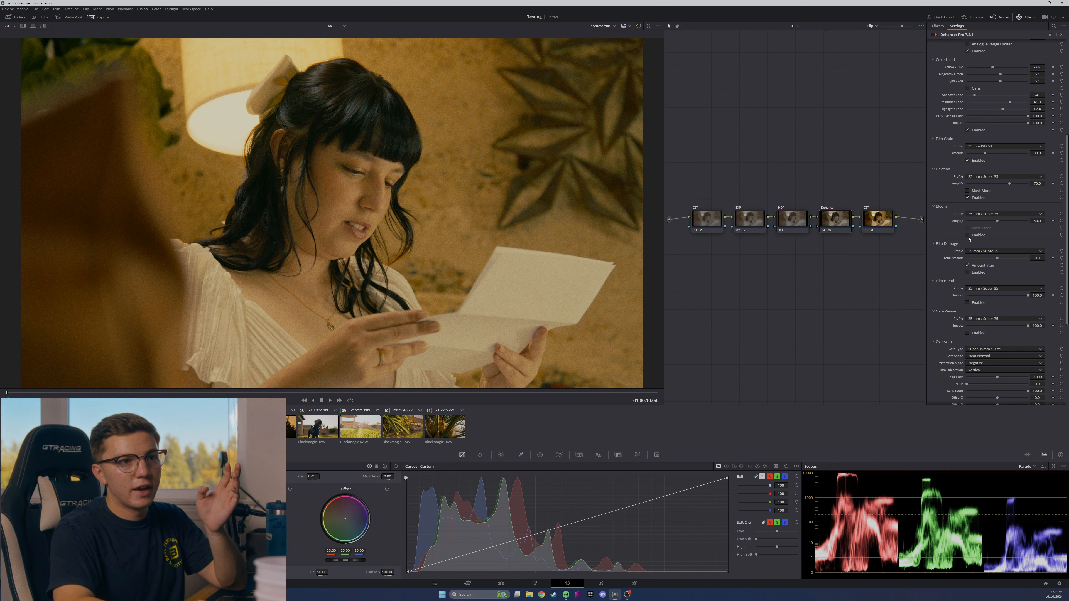
Enable Halation with the 35 mm / Super 35 profile and Amplify at about 85.4, comparing the image with it disabled.
left_click(967, 198)
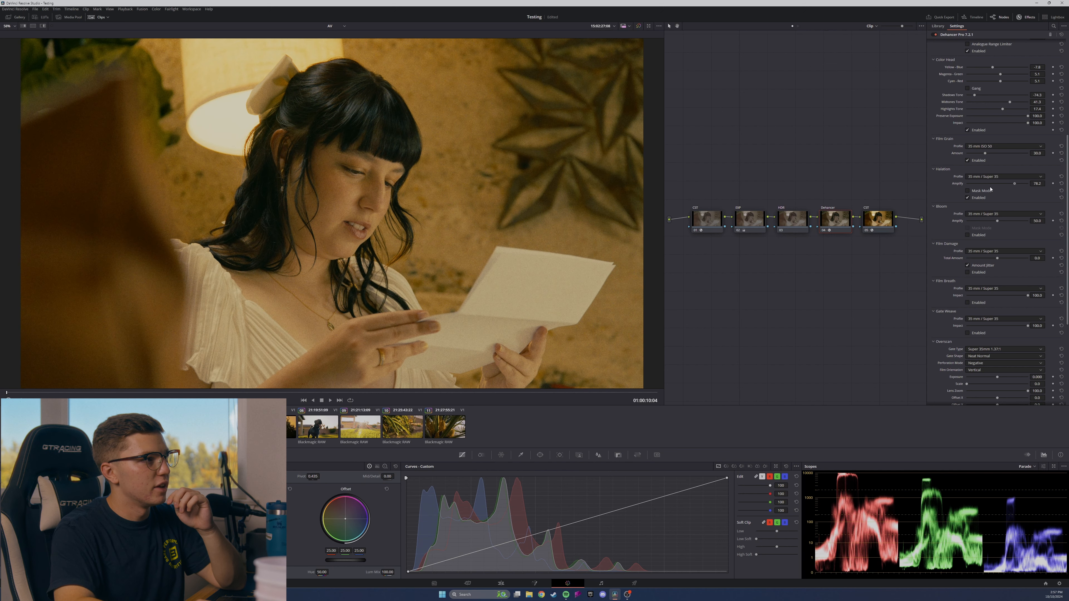
left_click(1012, 177)
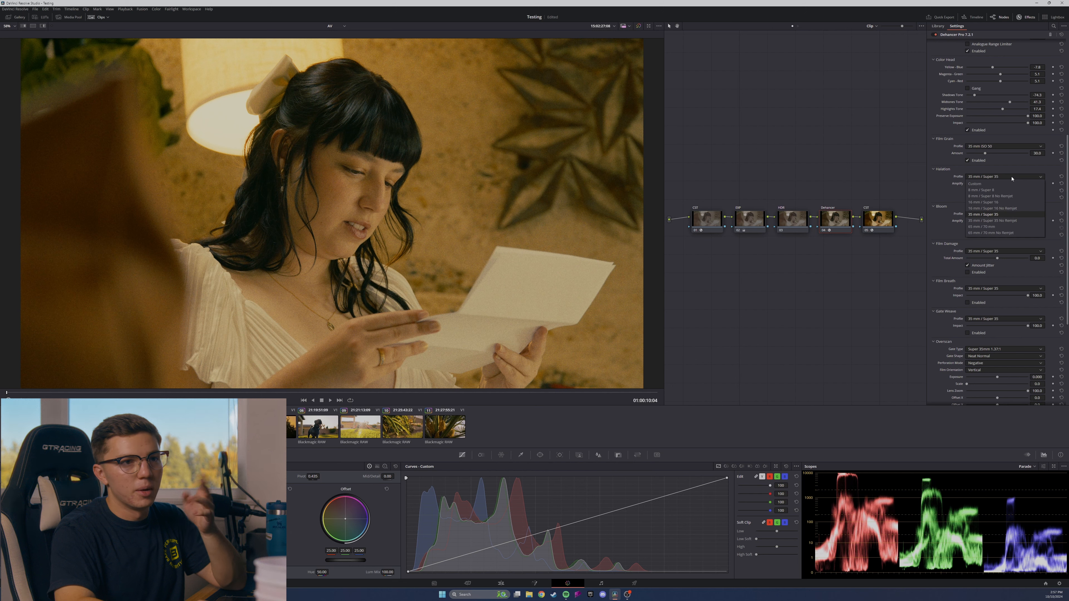
left_click(1004, 215)
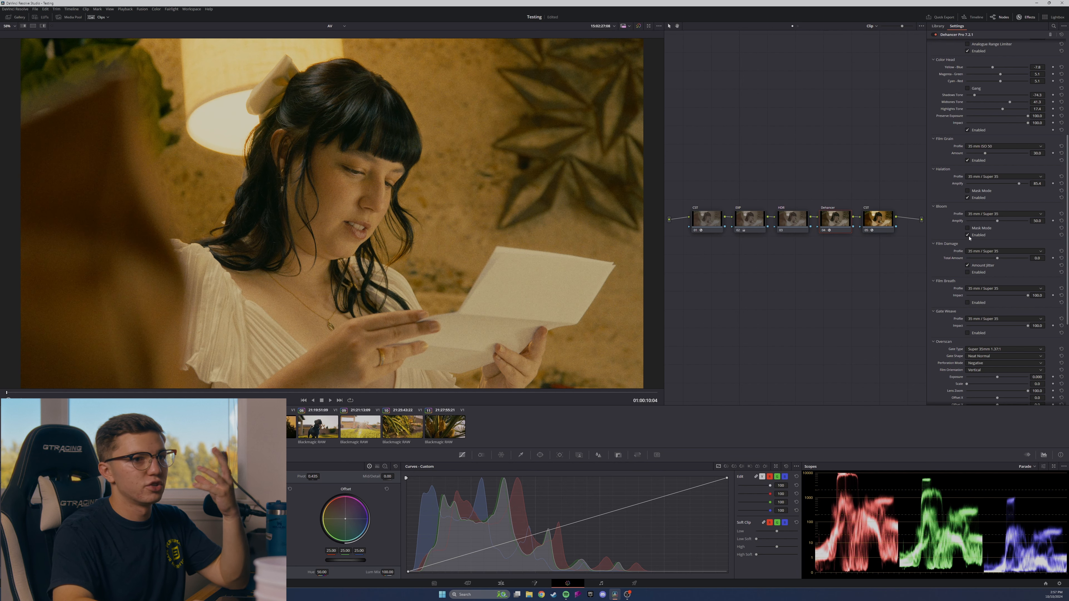
Raise Bloom's Amplify to about 65.0 and toggle Bloom to compare the image without it.
left_click_drag(1000, 222, 1006, 224)
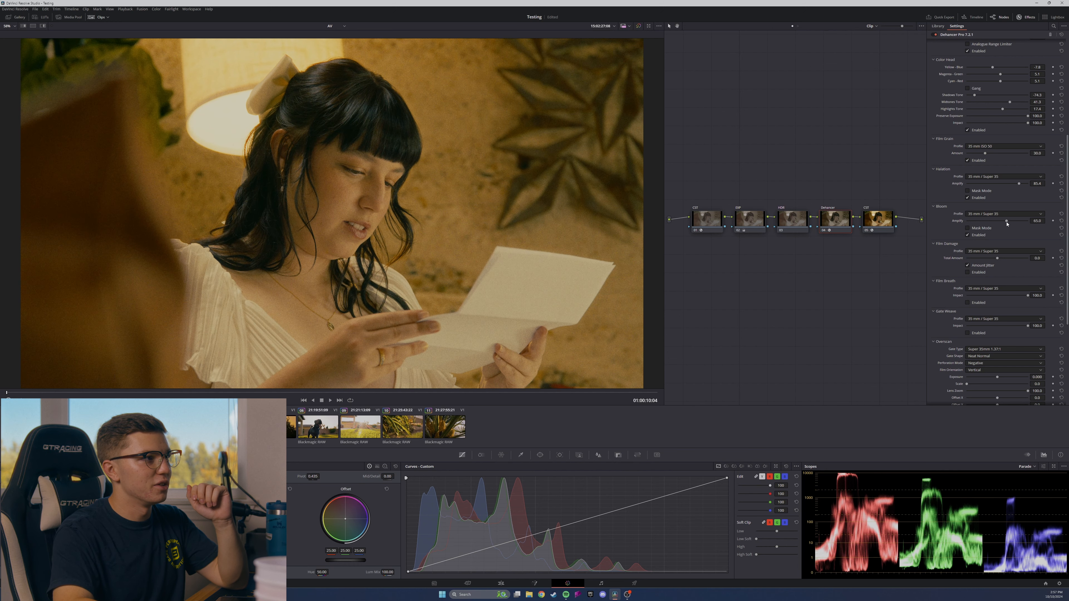
left_click(967, 236)
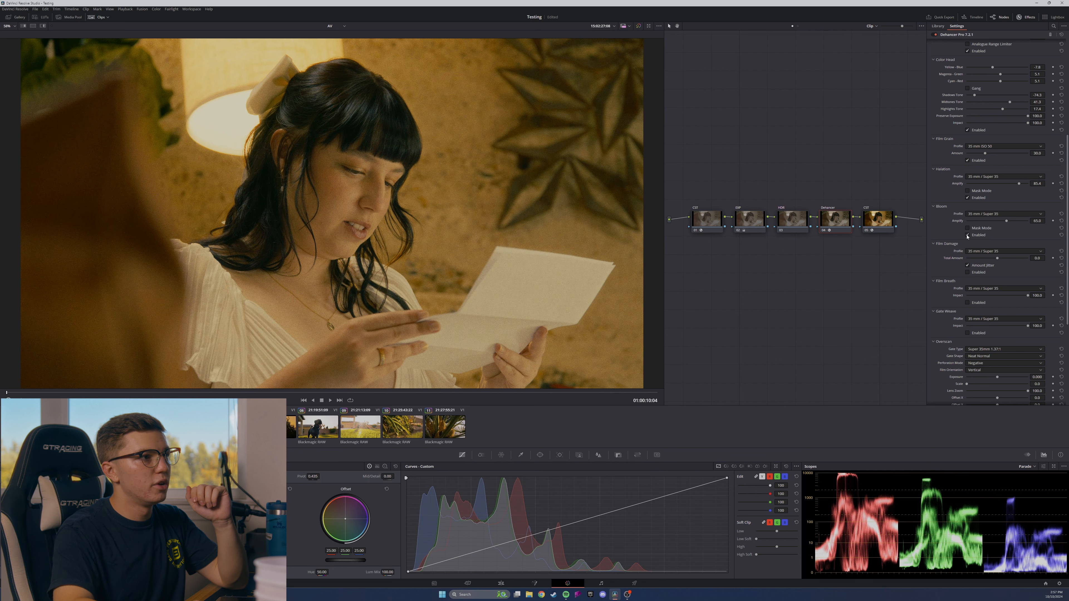